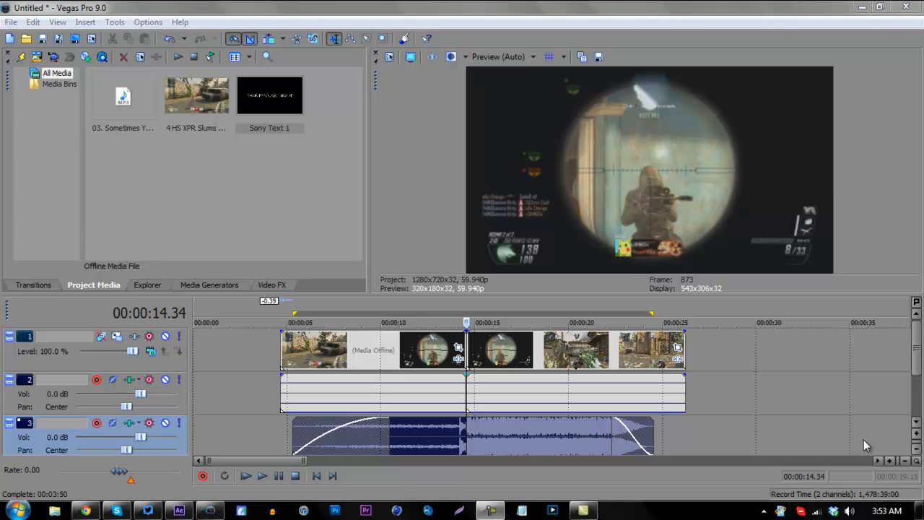
click(461, 391)
scroll(464, 393, down, 4)
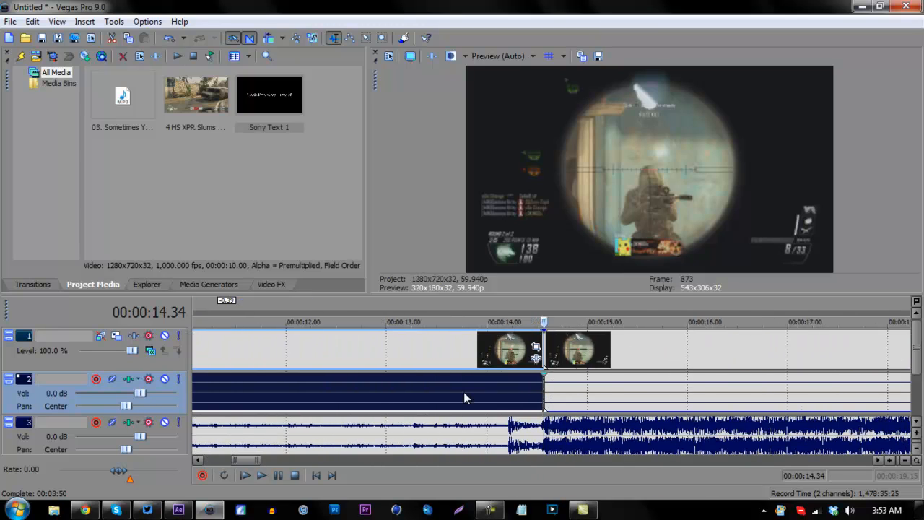
scroll(463, 392, up, 5)
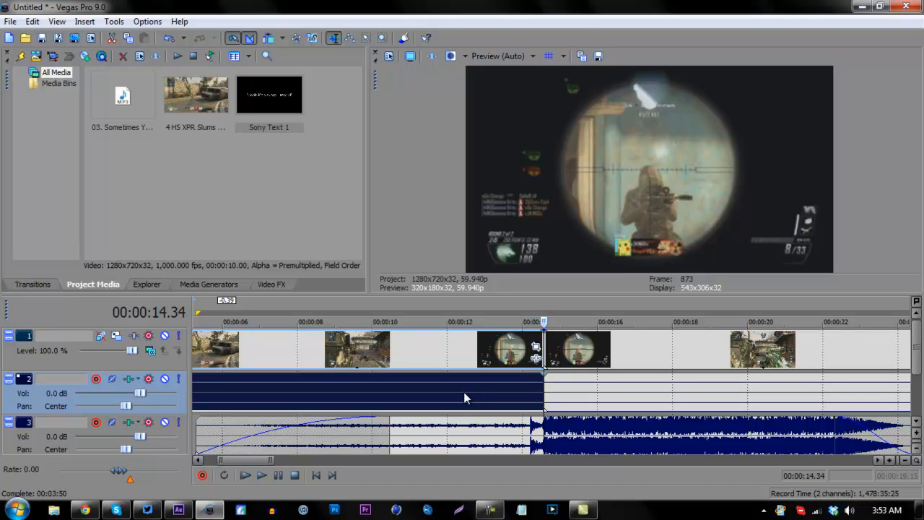
scroll(554, 345, down, 3)
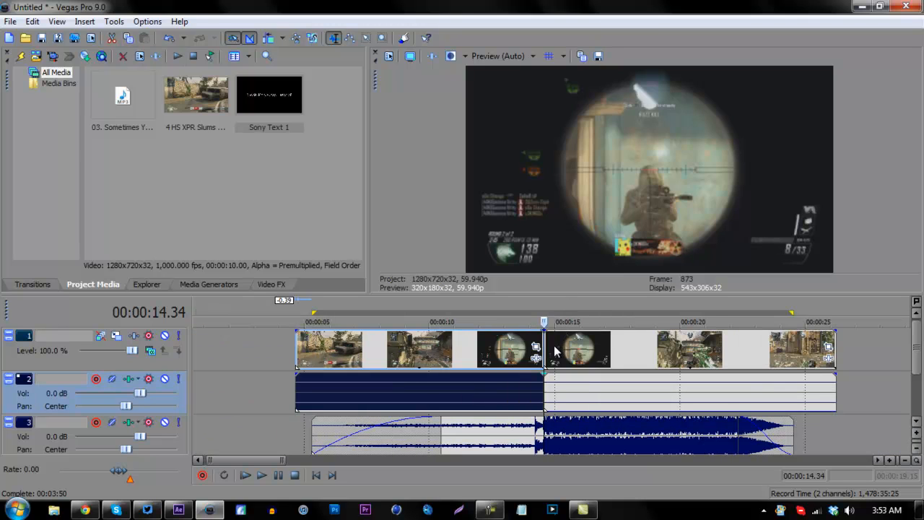
click(632, 340)
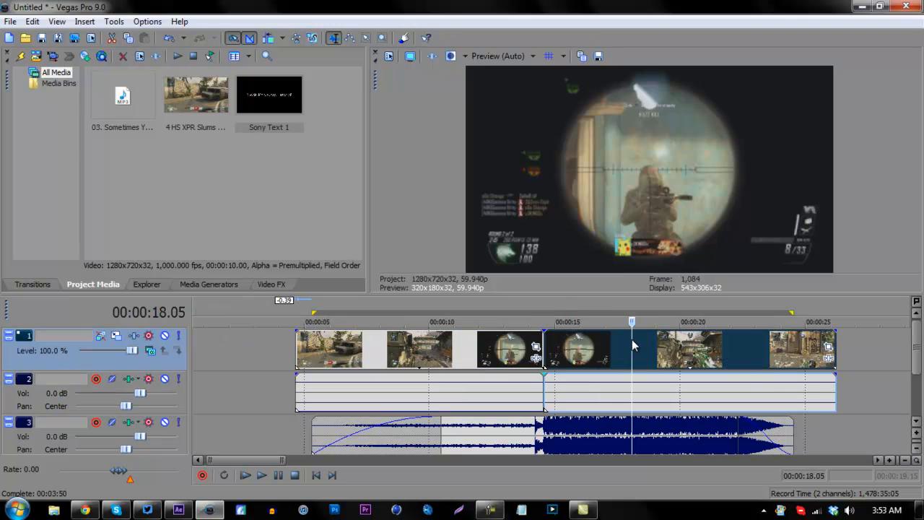
Split the first gameplay clip and its audio at 00:00:09.48
click(344, 354)
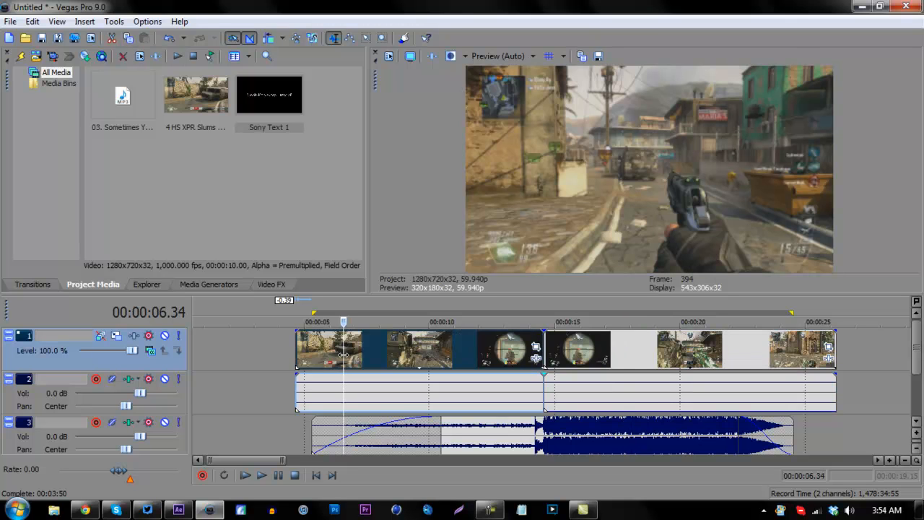
click(449, 354)
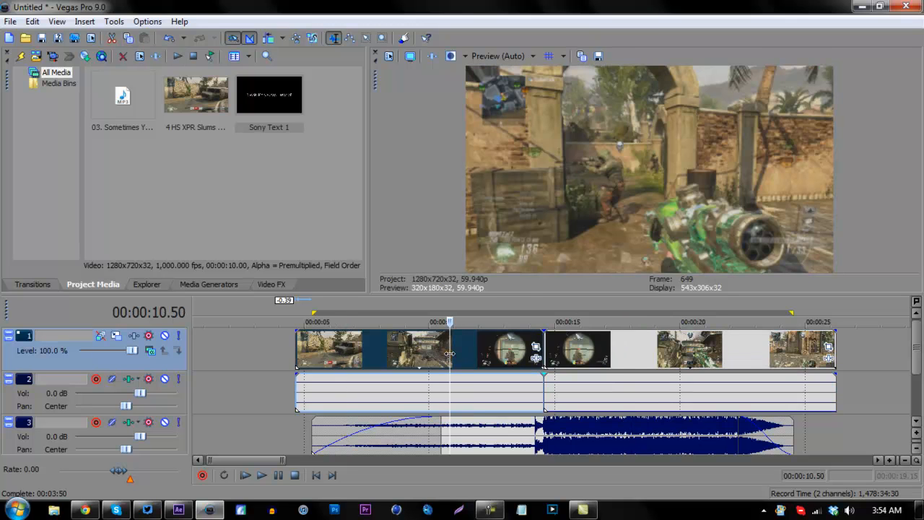
click(430, 354)
click(419, 354)
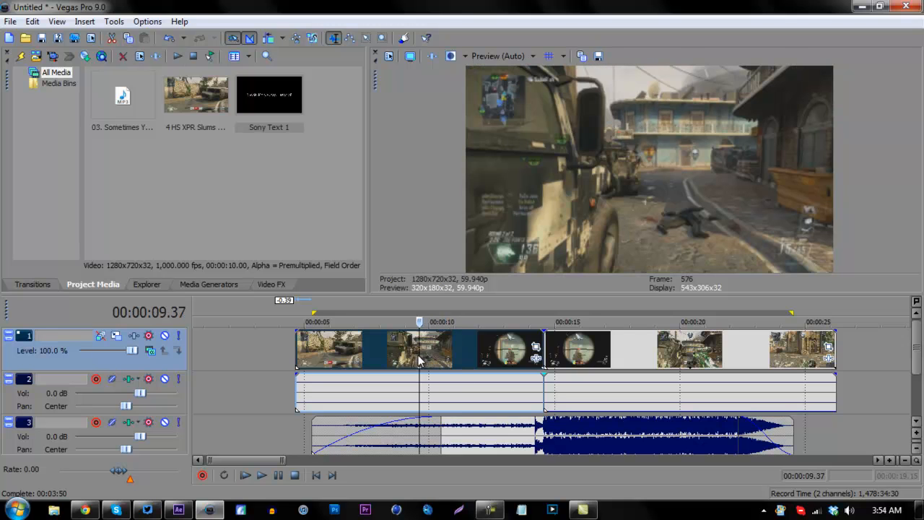
click(425, 357)
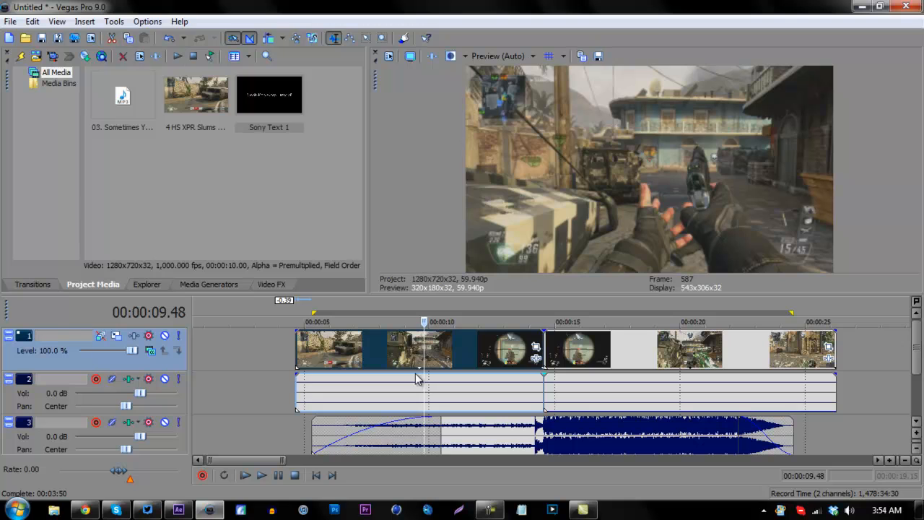
key(s)
Delete the part before the split and move the remaining piece back to the start of the music at 00:00:05.18
click(398, 365)
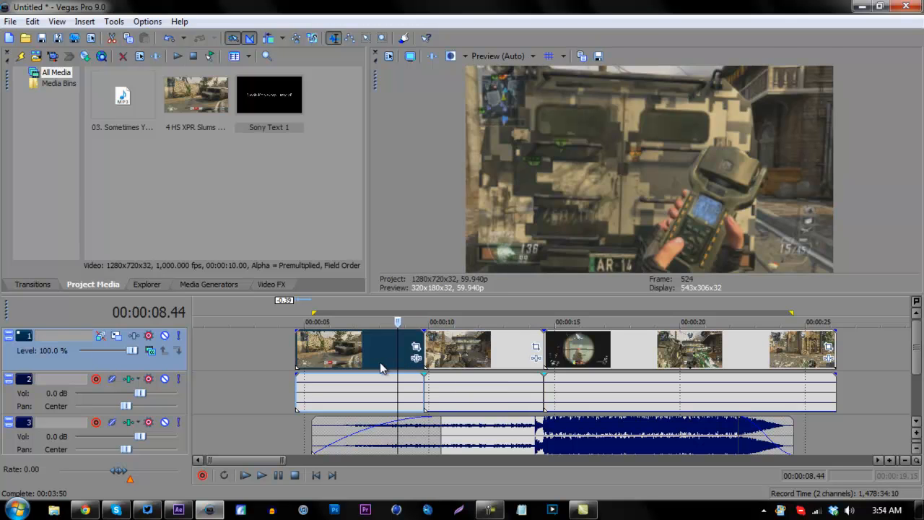
key(Delete)
drag(458, 361, 341, 362)
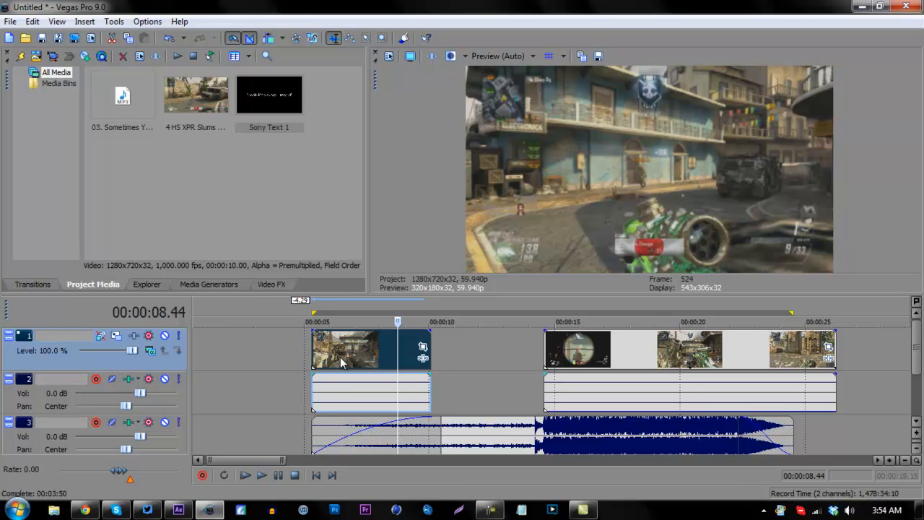
Slow the first gameplay clip by time-stretching its end until it meets the next clip at 00:00:14.34
double_click(342, 363)
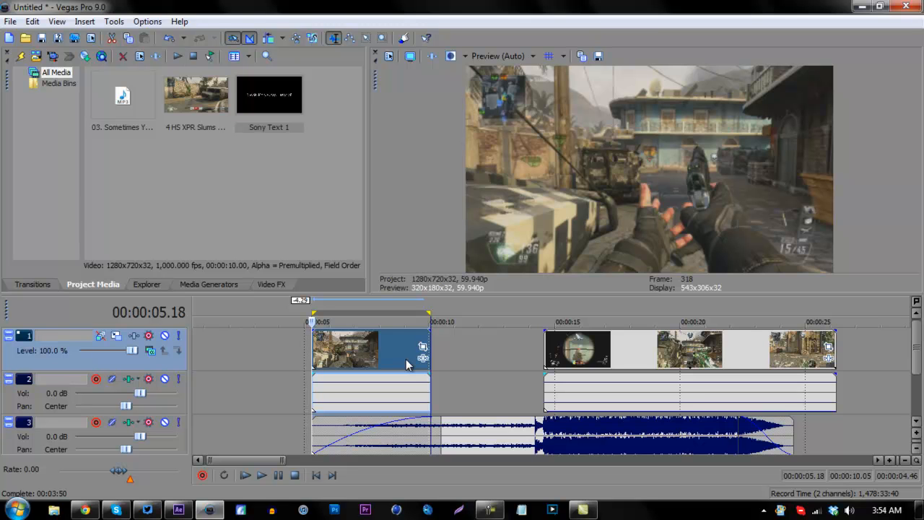
click(427, 339)
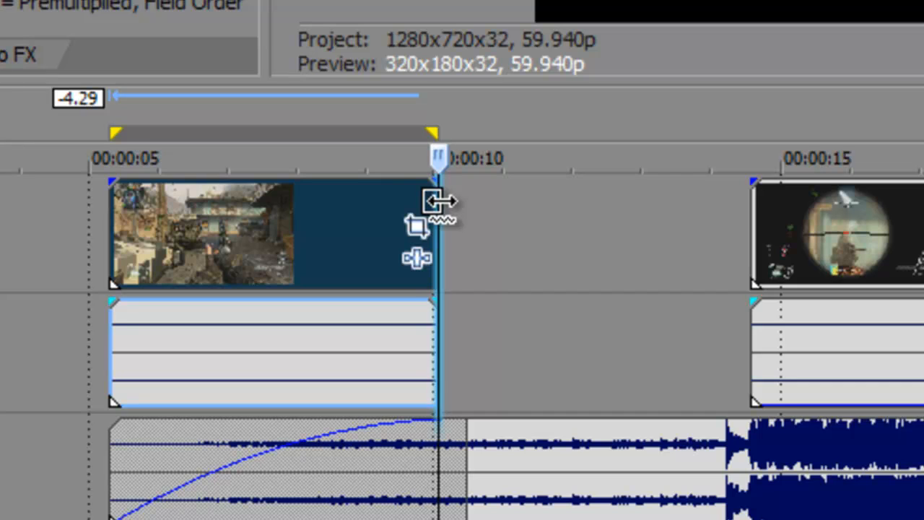
drag(439, 202, 751, 200)
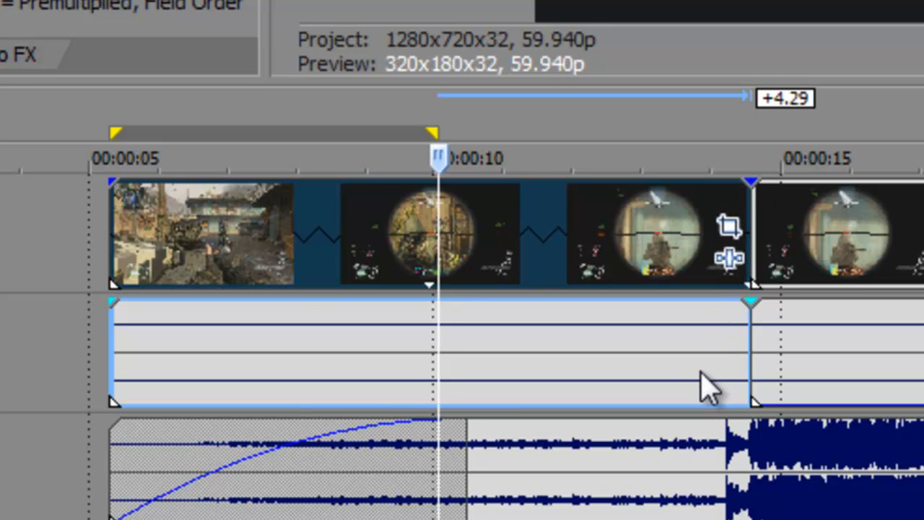
click(757, 361)
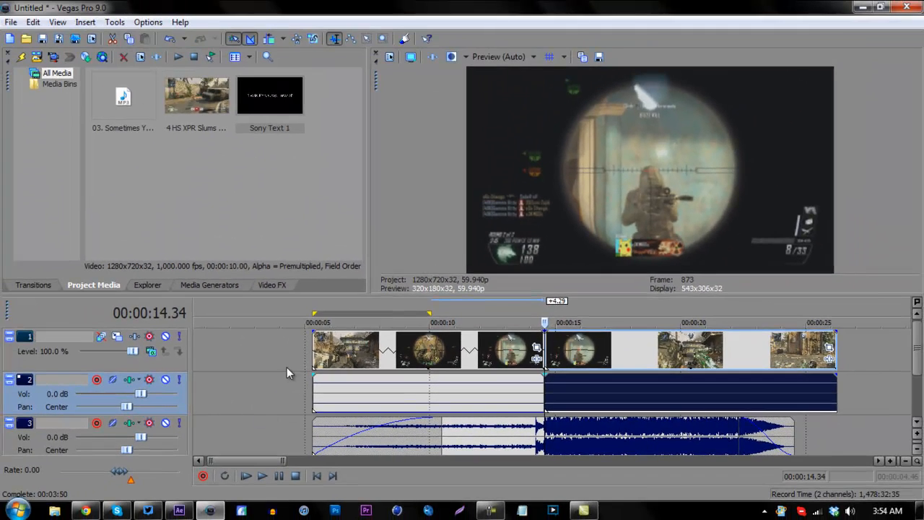
Preview the slowed clip and its transition into the next one with a playback region from 00:00:05.18 to 00:00:15.42
double_click(351, 354)
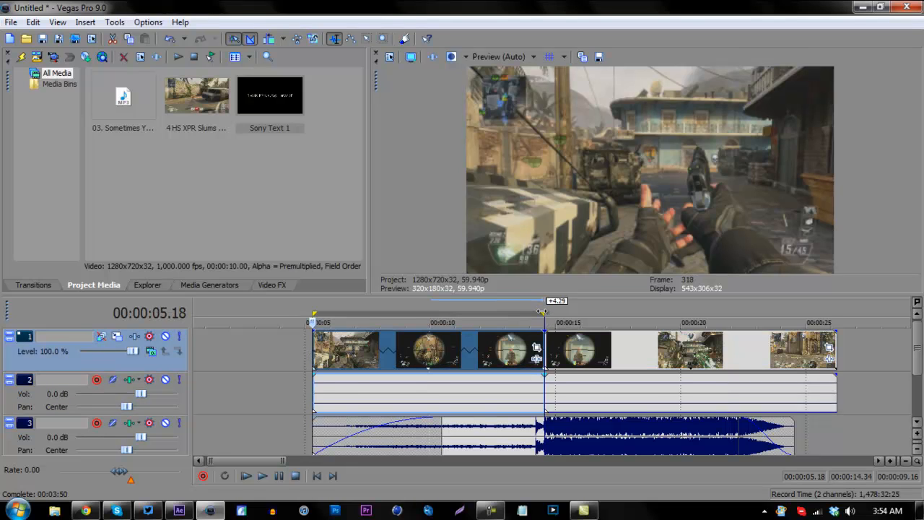
click(572, 322)
key(space)
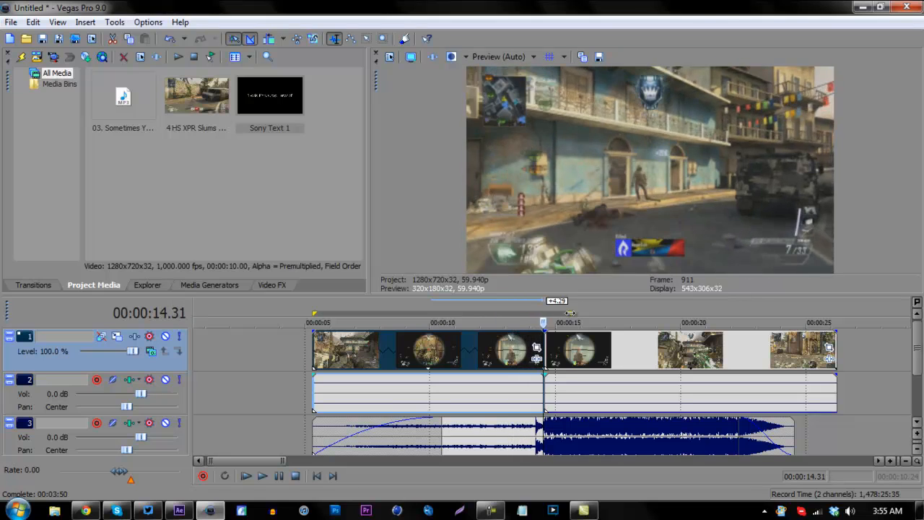
key(space)
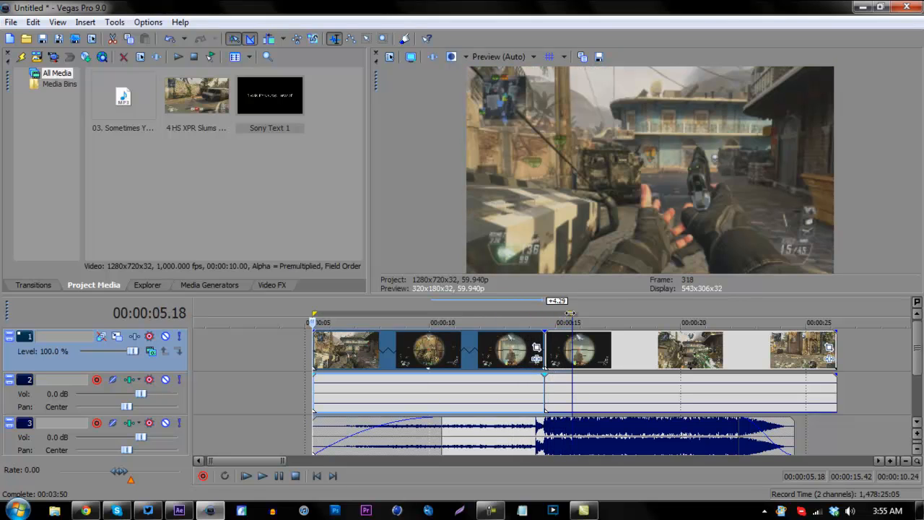
key(space)
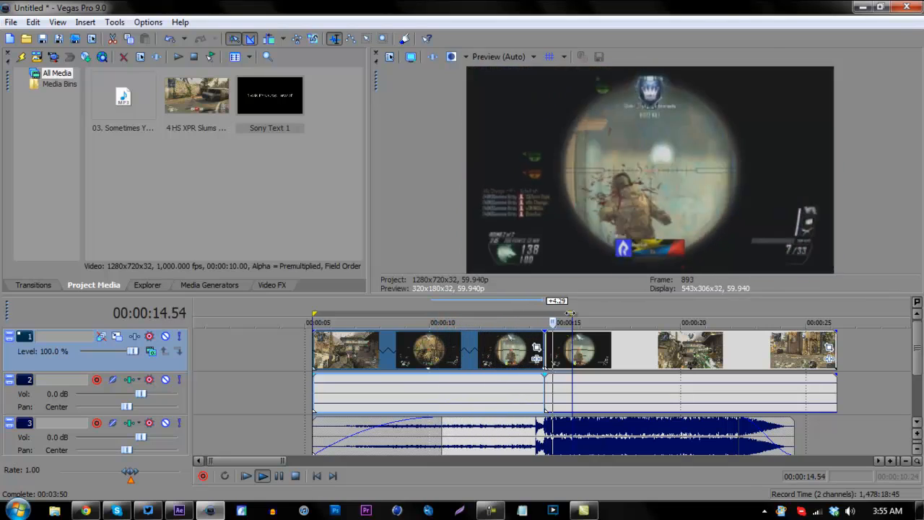
key(space)
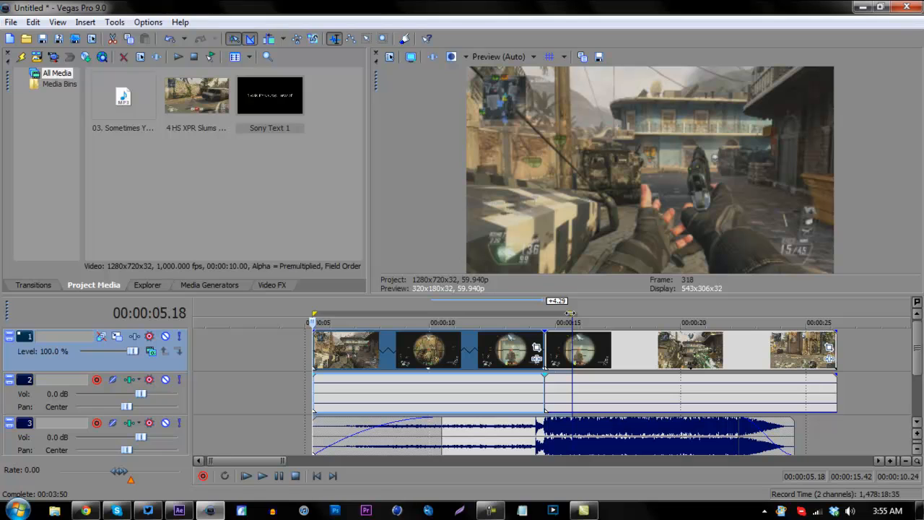
Open Event Pan/Crop for the slowed gameplay clip and arrange its window so the video preview is clear
click(409, 370)
scroll(408, 370, up, 2)
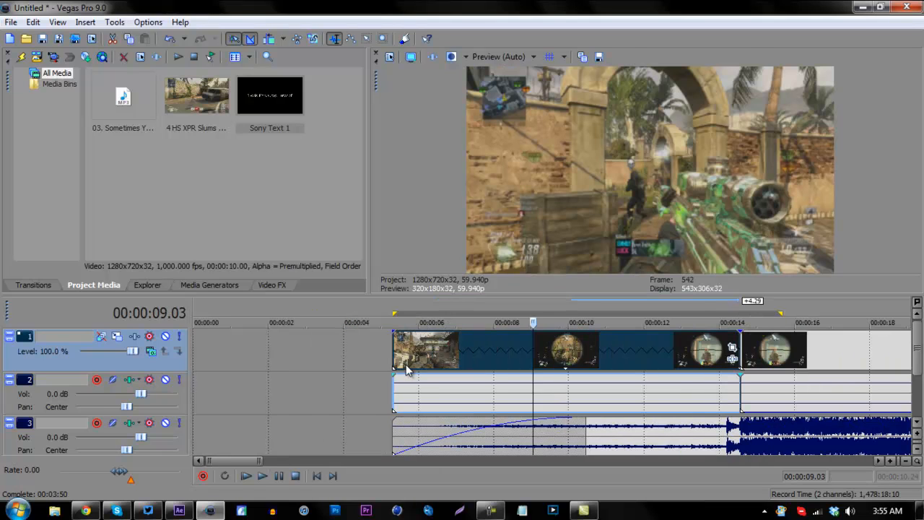
double_click(565, 361)
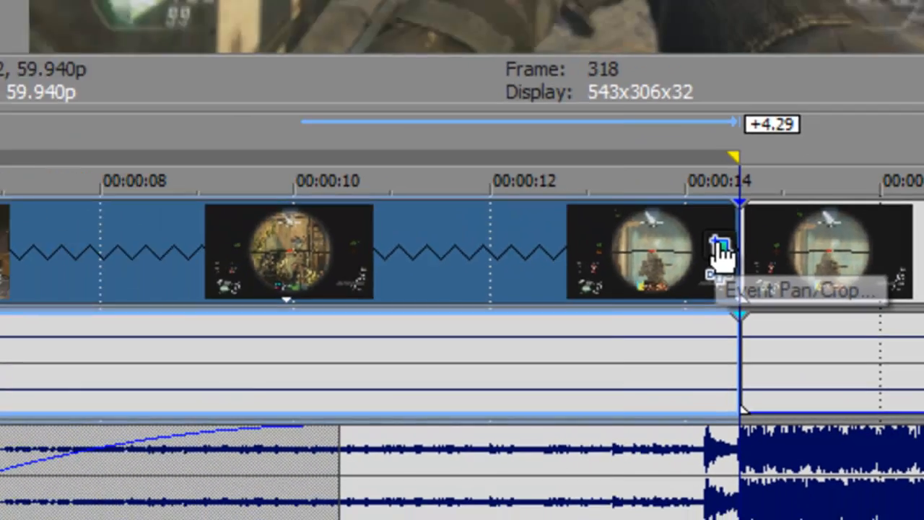
click(592, 160)
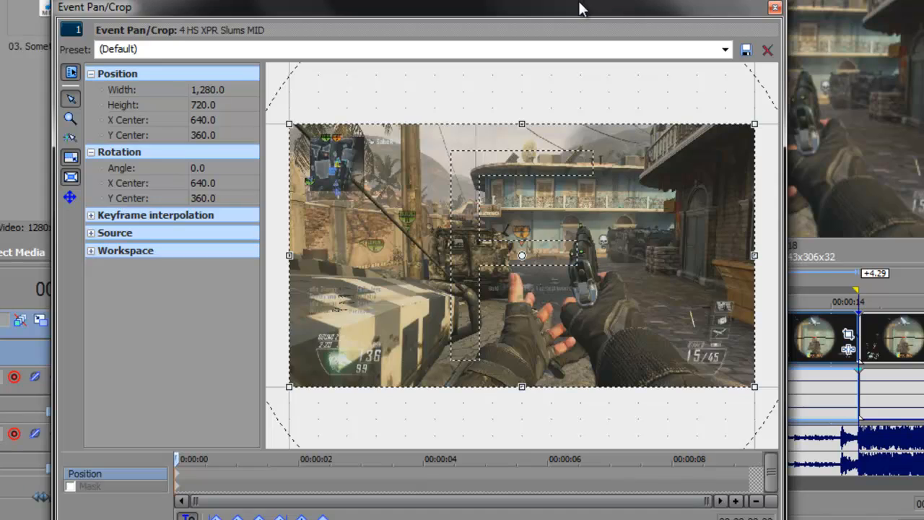
drag(584, 9, 417, 95)
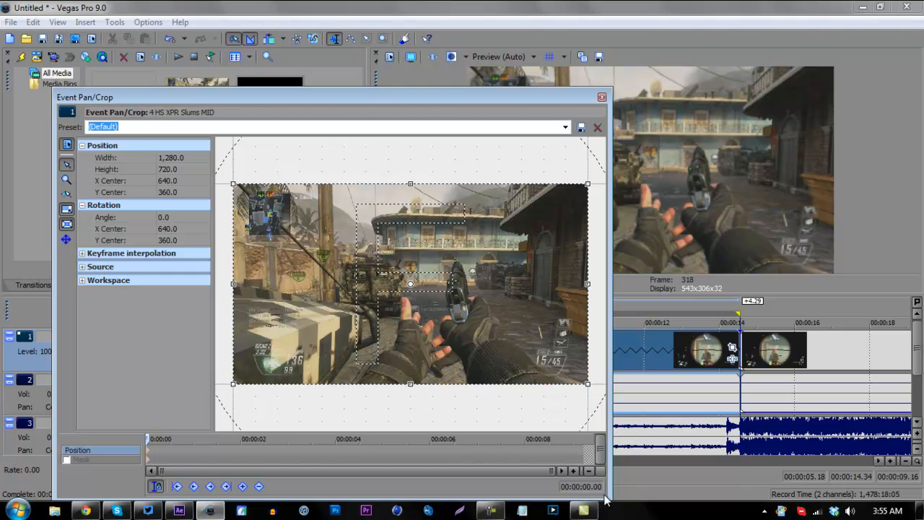
drag(612, 86, 596, 127)
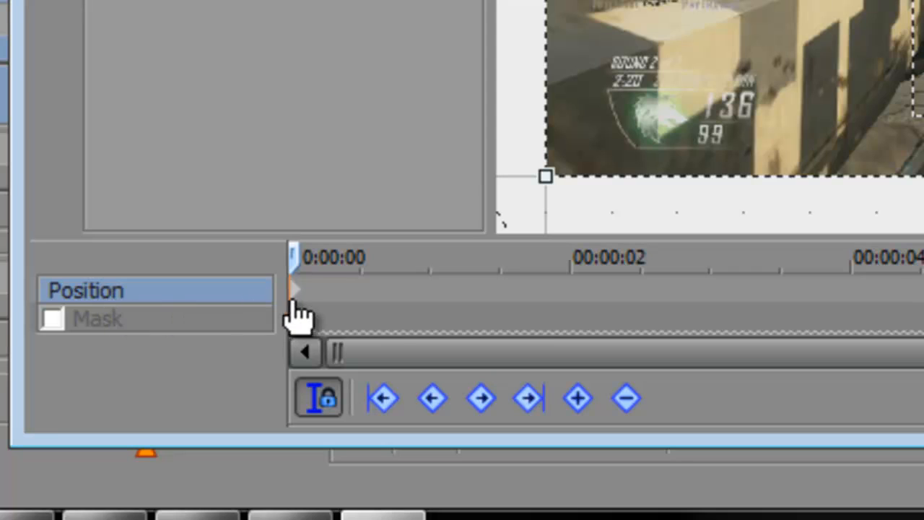
drag(297, 300, 450, 314)
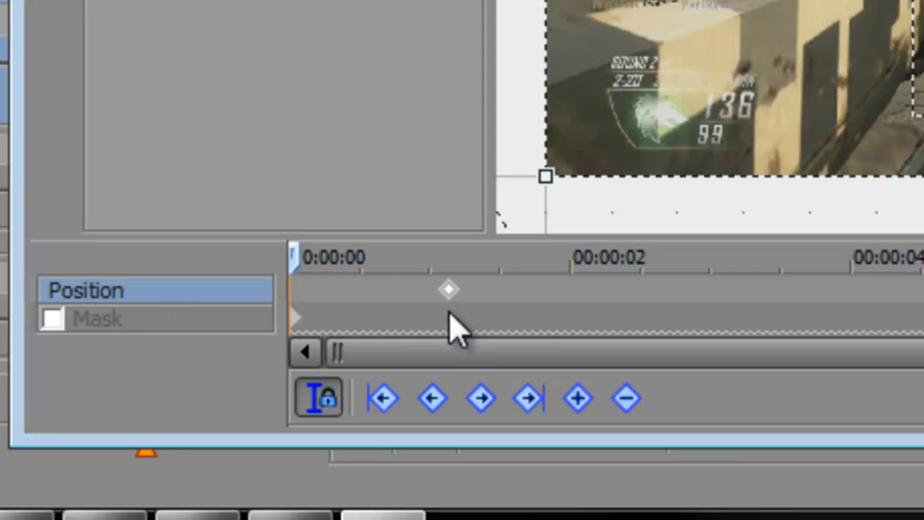
click(448, 302)
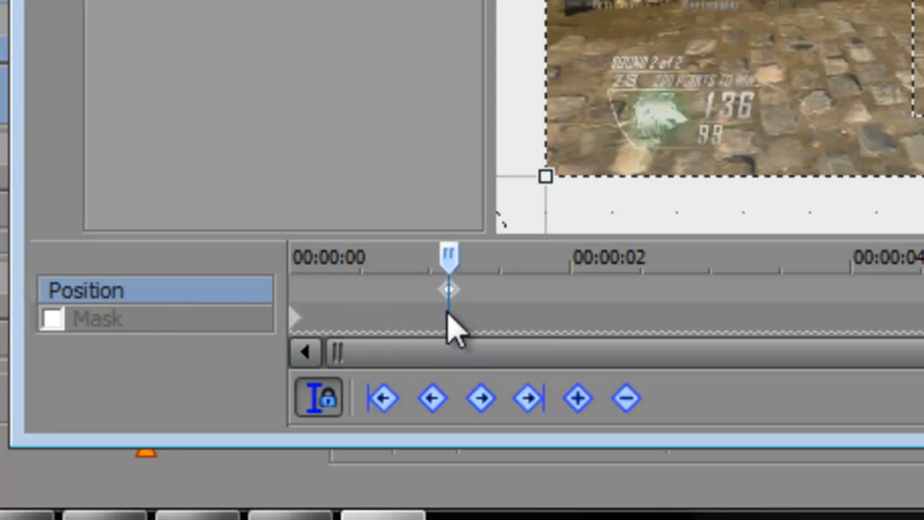
drag(448, 302, 258, 310)
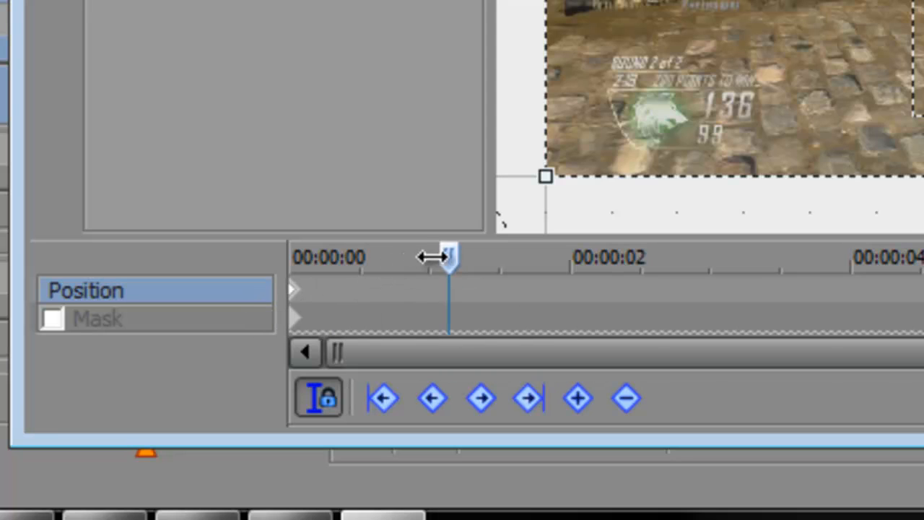
Add a Position keyframe at the end of the clip, 00:00:09.16, by restoring the full 1280 x 720 frame
drag(472, 260, 923, 257)
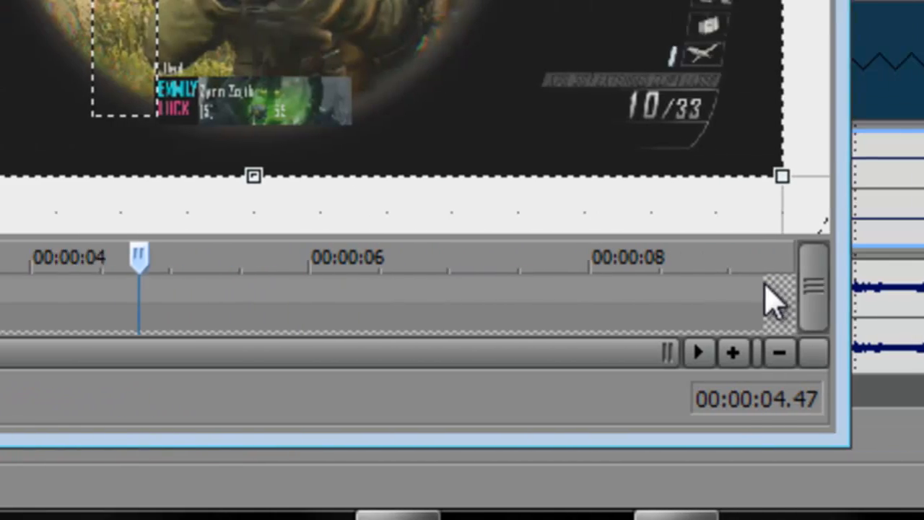
click(716, 291)
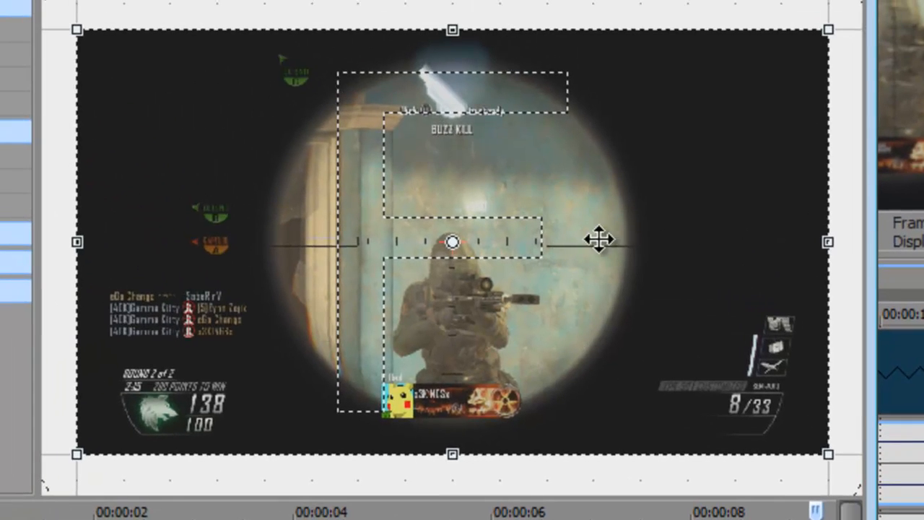
right_click(495, 203)
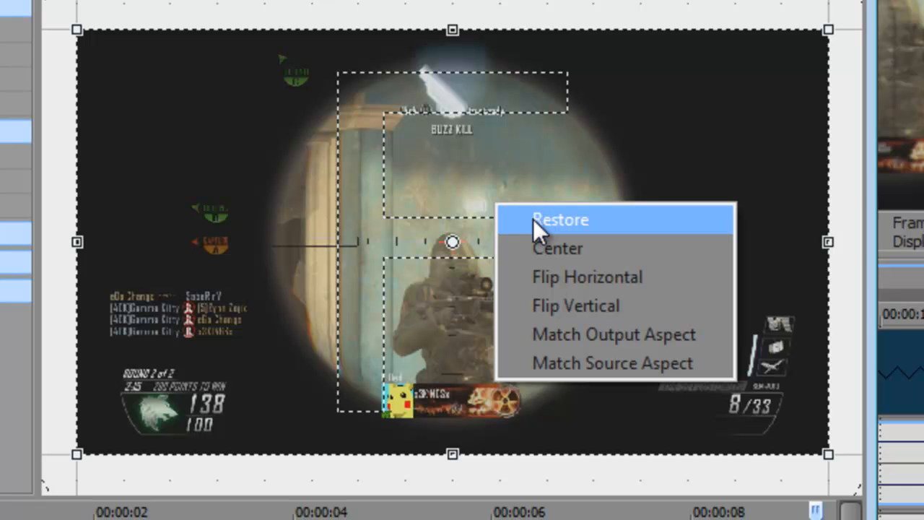
click(533, 219)
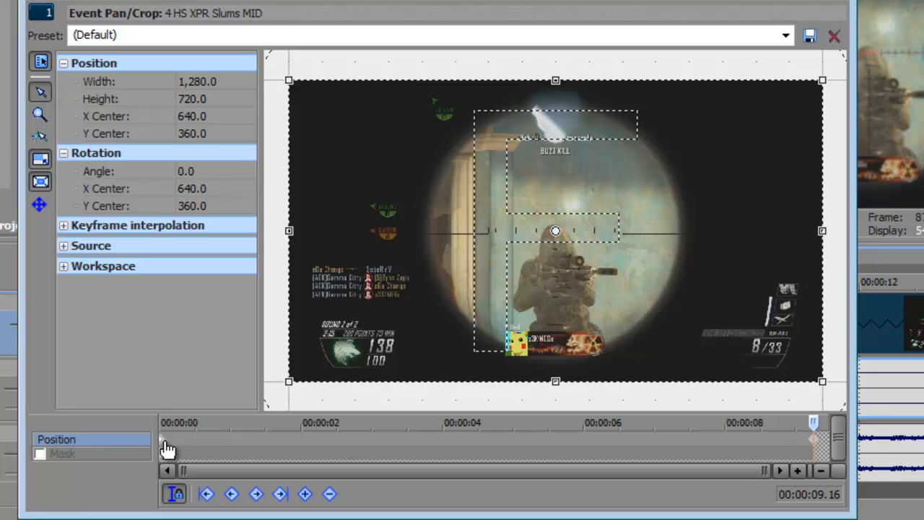
At the first Position keyframe, shrink the crop frame evenly around its center to about 1,012 x 569
click(165, 443)
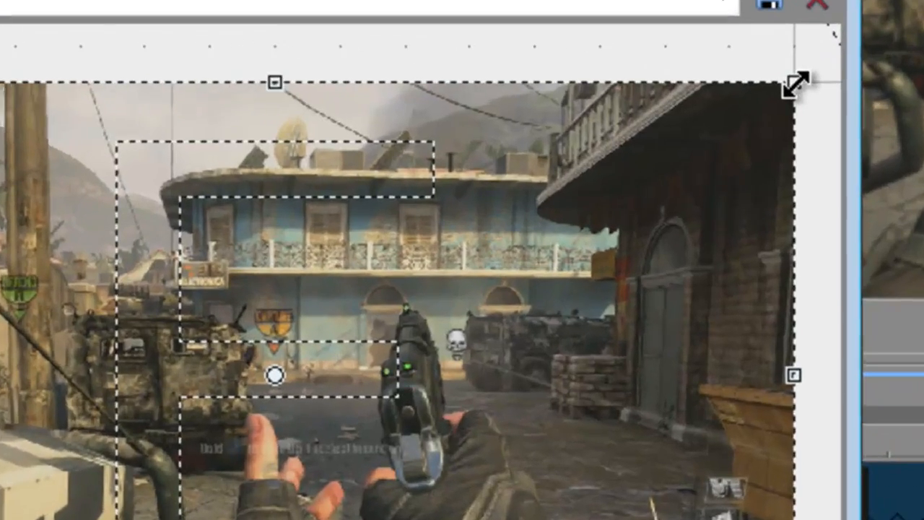
mouse_move(796, 84)
mouse_down()
mouse_move(775, 97)
mouse_move(794, 77)
mouse_move(783, 91)
mouse_up()
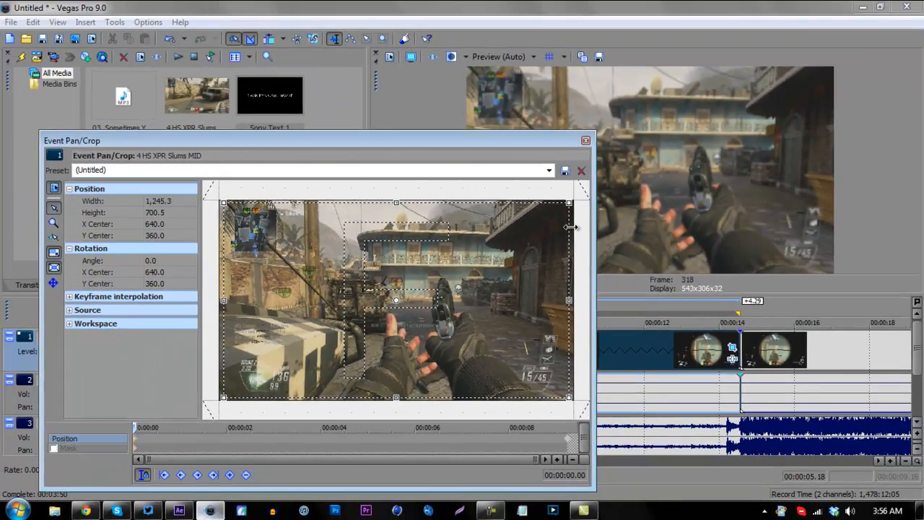
key(ctrl+z)
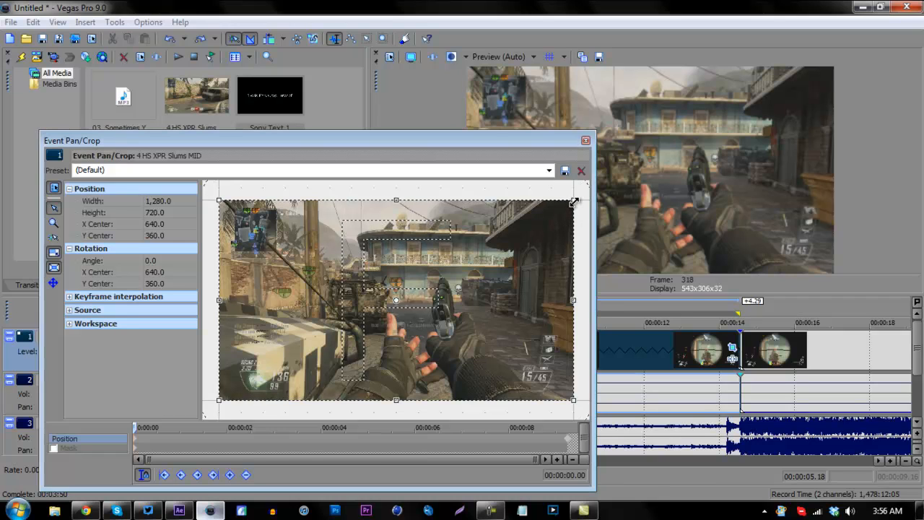
drag(572, 203, 536, 220)
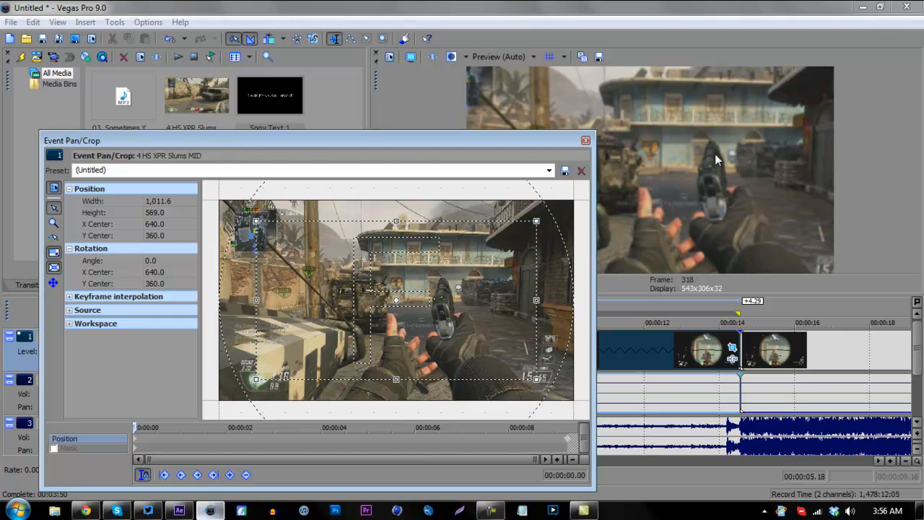
Try enlarging the crop frame past the clip's edges to about 1,436 x 808, and restore the full 1,280 x 720 frame
drag(537, 220, 595, 171)
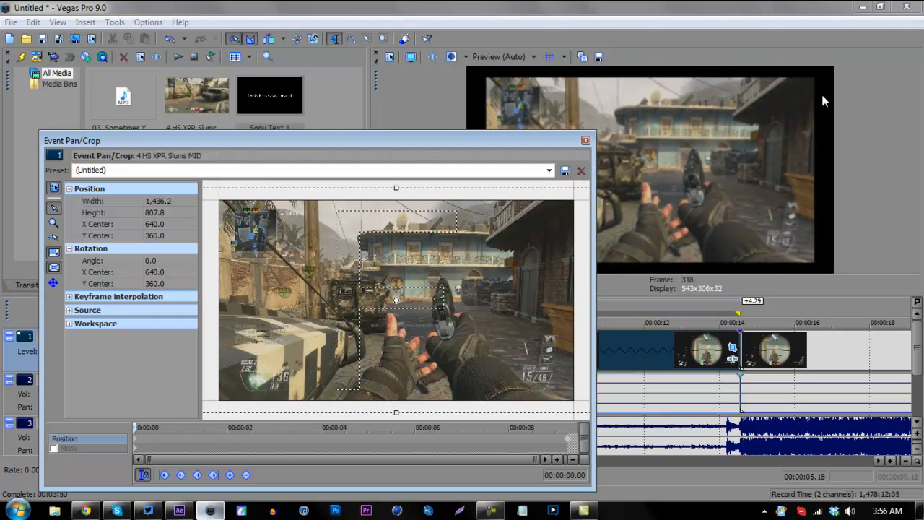
right_click(391, 277)
click(407, 287)
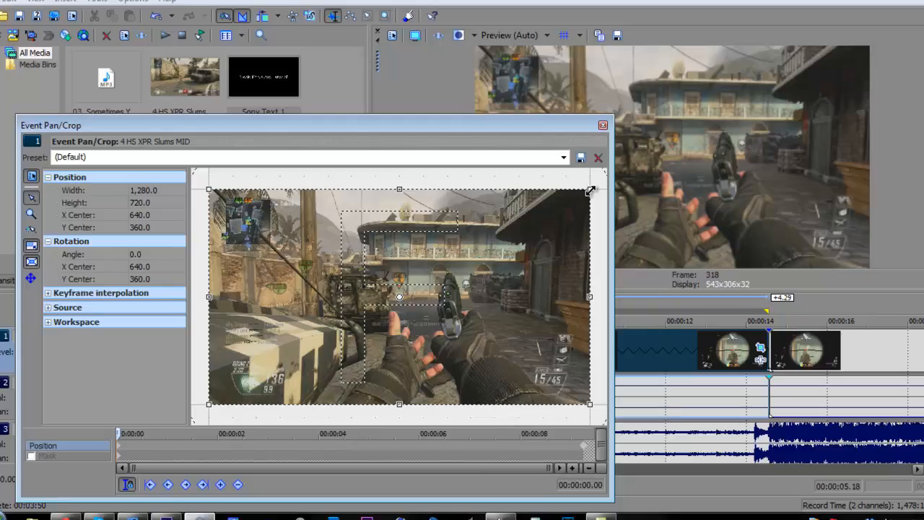
Shrink the first keyframe's crop frame evenly around its center to about 1,138 x 640, and set the preview quality to Best (Full)
drag(574, 201, 557, 209)
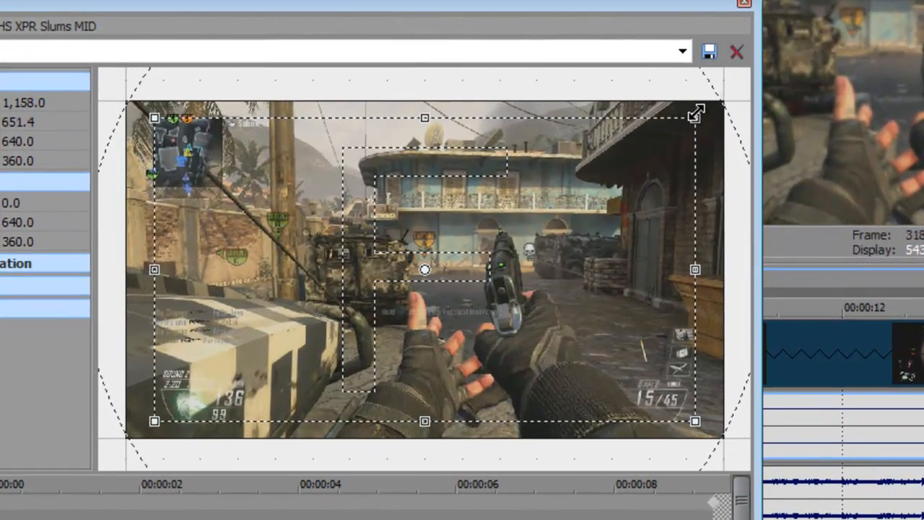
drag(696, 113, 690, 117)
drag(686, 2, 446, 35)
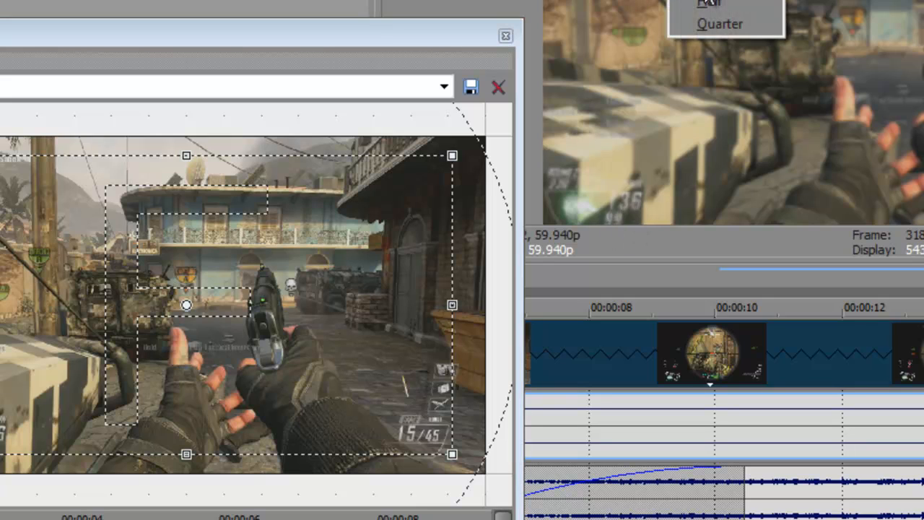
click(704, 0)
Disable resample in the event properties of both the slowed gameplay clip and the clip that follows it
right_click(603, 374)
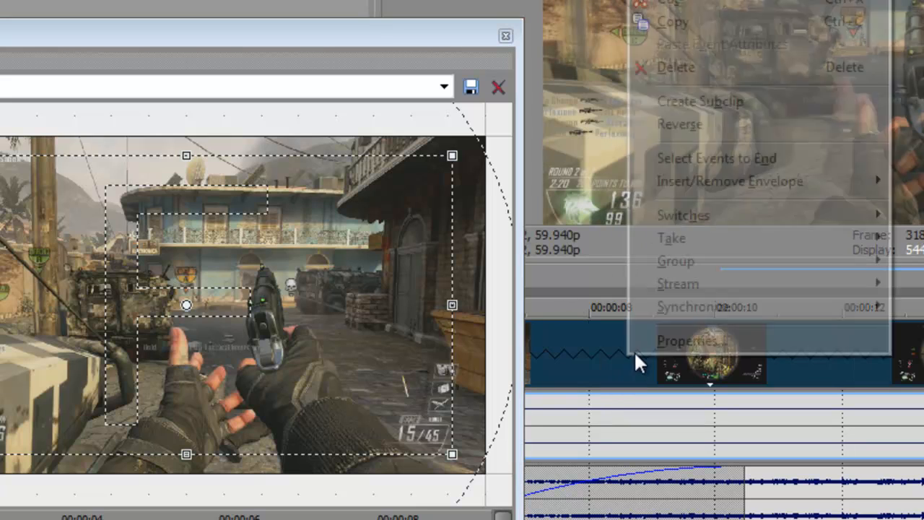
click(646, 338)
click(455, 153)
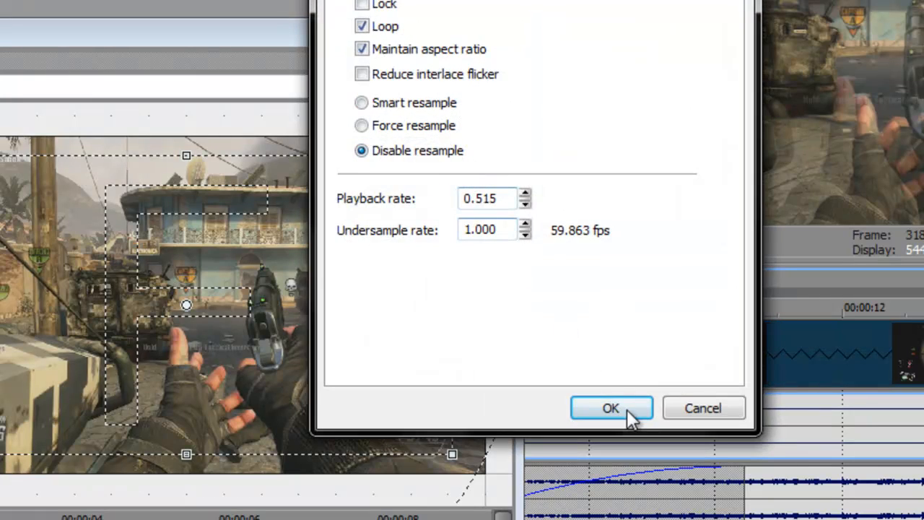
click(625, 411)
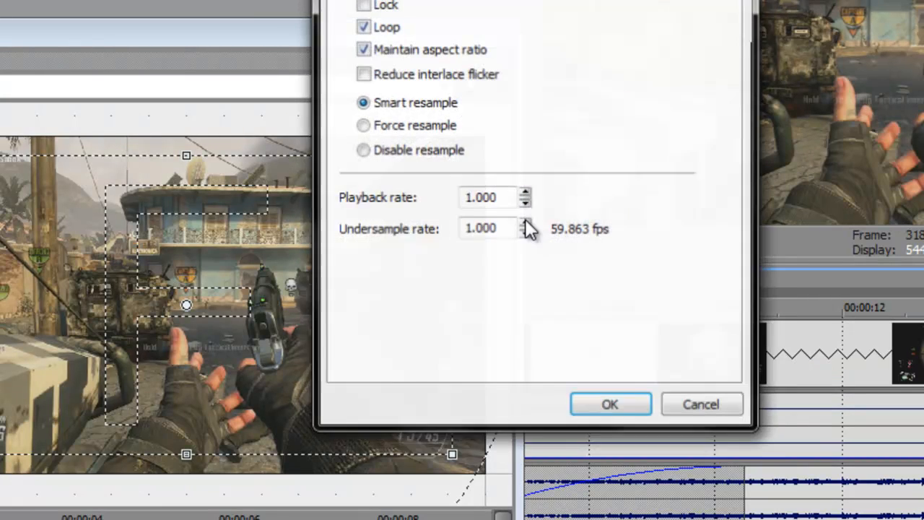
click(414, 150)
click(605, 405)
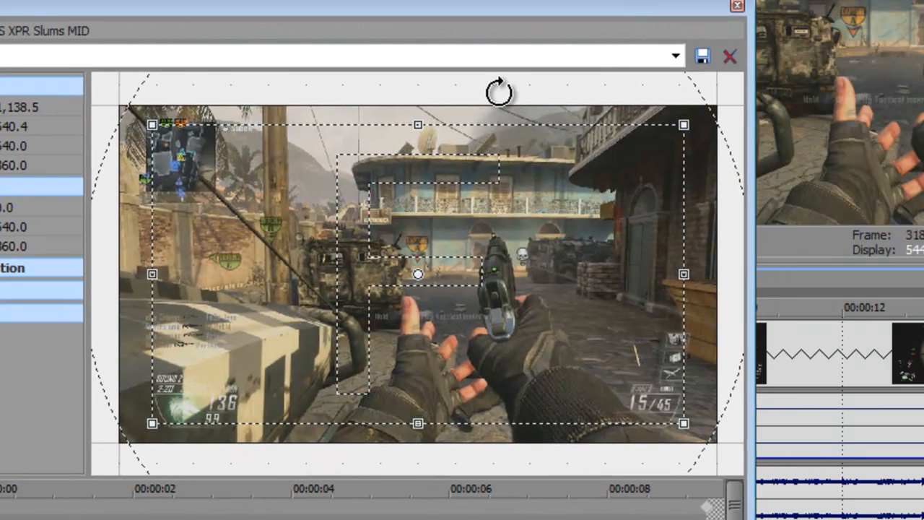
Rotate the crop frame at the first keyframe to about -1.9 degrees, keeping the preview free of black corners, and close Event Pan/Crop
drag(499, 92, 471, 101)
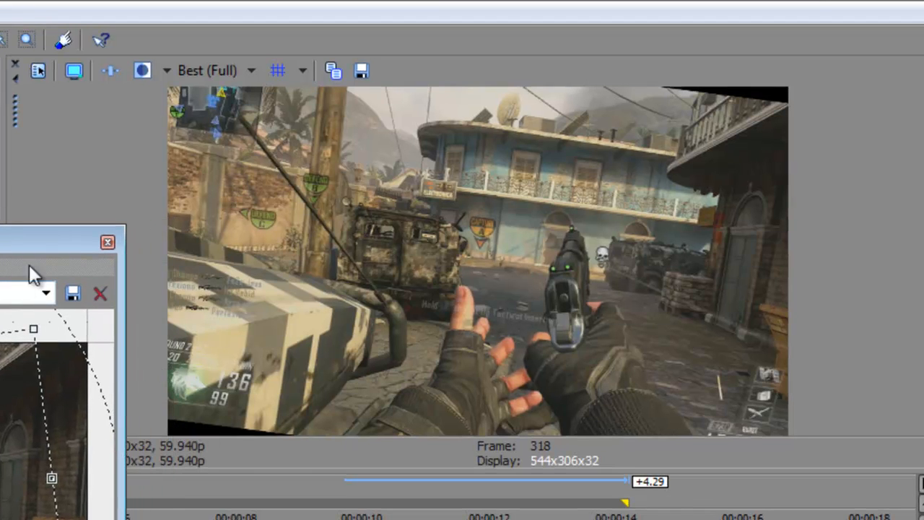
drag(37, 241, 210, 199)
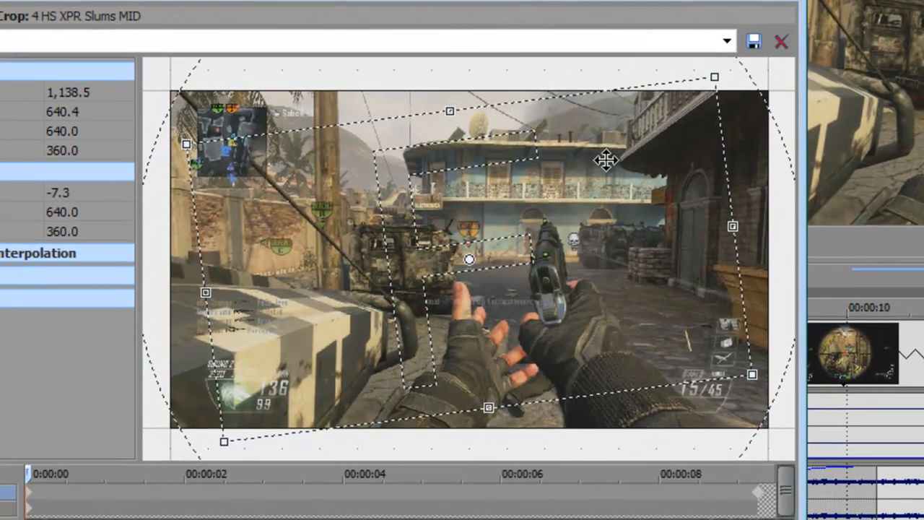
drag(364, 71, 390, 95)
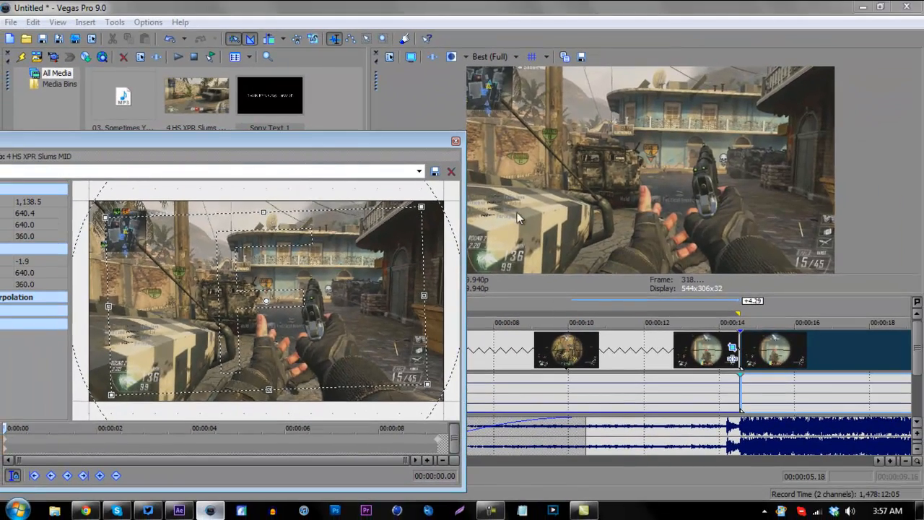
click(455, 141)
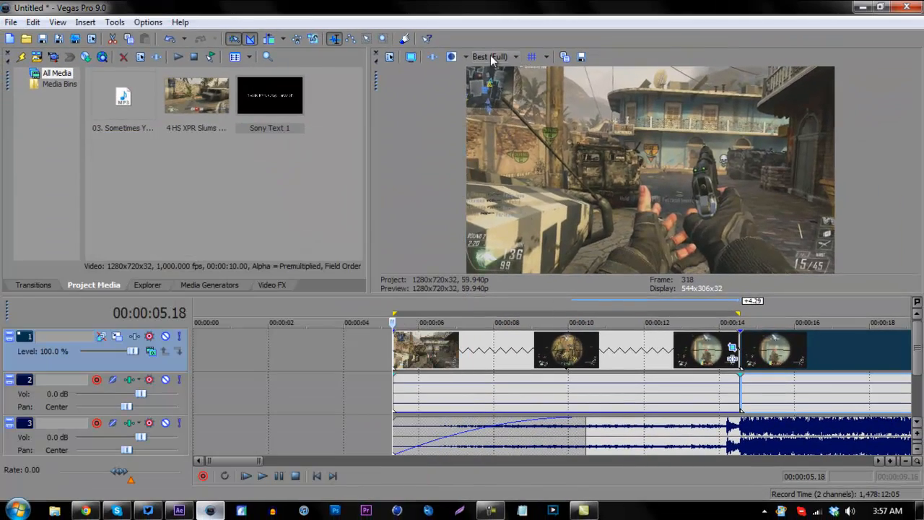
Set the video preview quality to Preview (Auto)
click(490, 56)
mouse_move(497, 85)
click(557, 85)
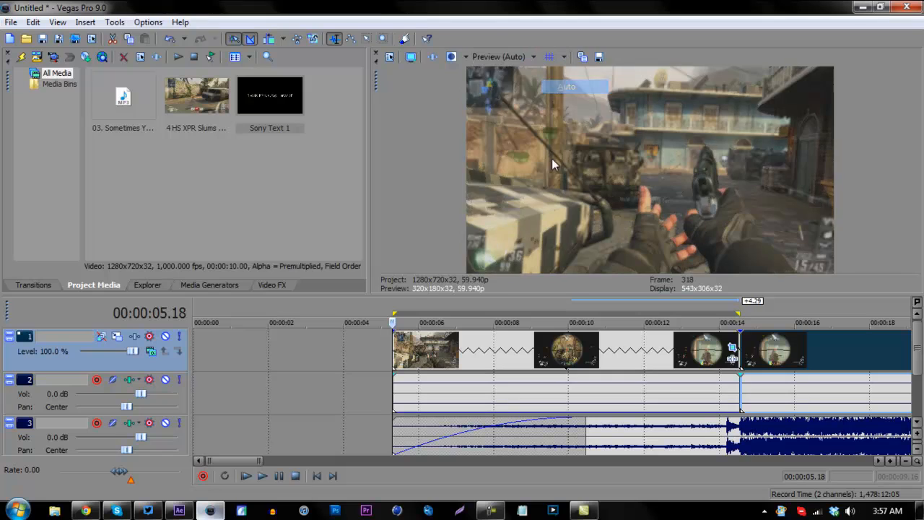
Add a long fade-in to the slowed gameplay clip, from its start to about 00:00:12
click(579, 334)
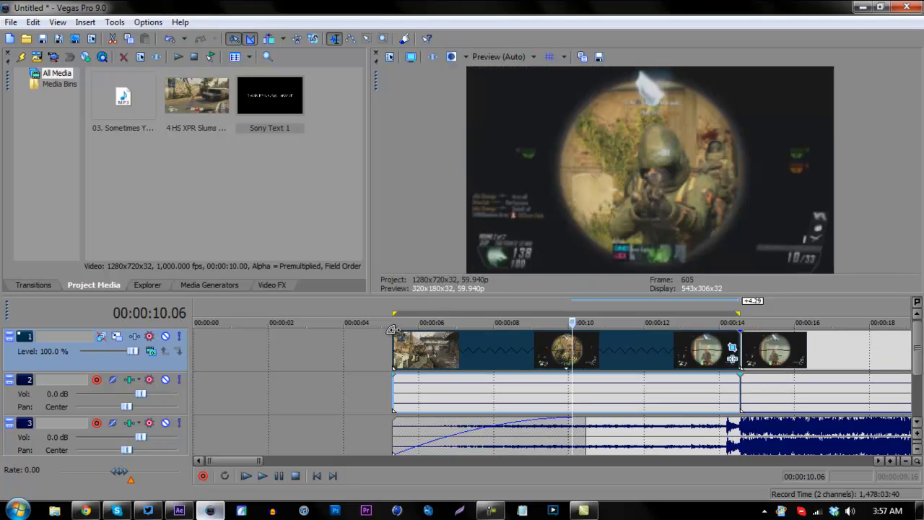
mouse_move(394, 331)
mouse_down()
mouse_move(401, 361)
mouse_move(635, 364)
mouse_up()
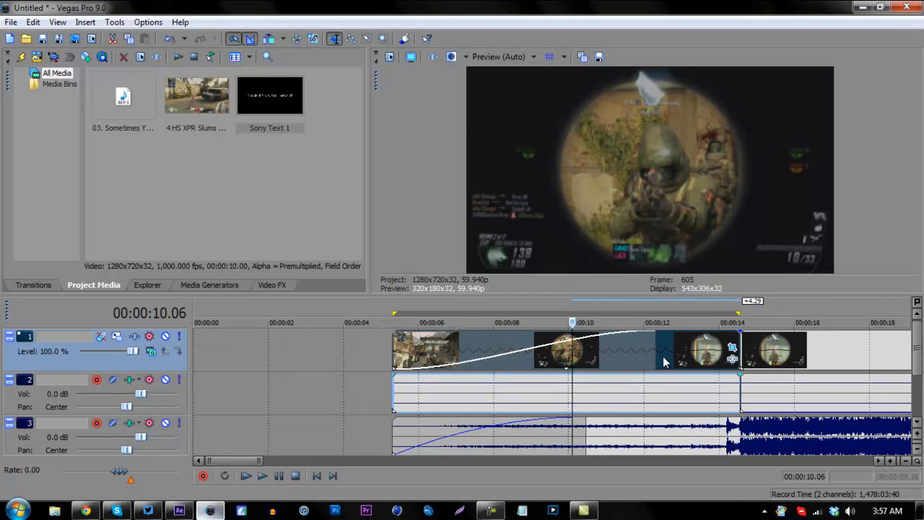
Split the slowed gameplay clip at 00:00:14.13, where the music hit begins just before the drop
click(663, 356)
scroll(685, 395, up, 4)
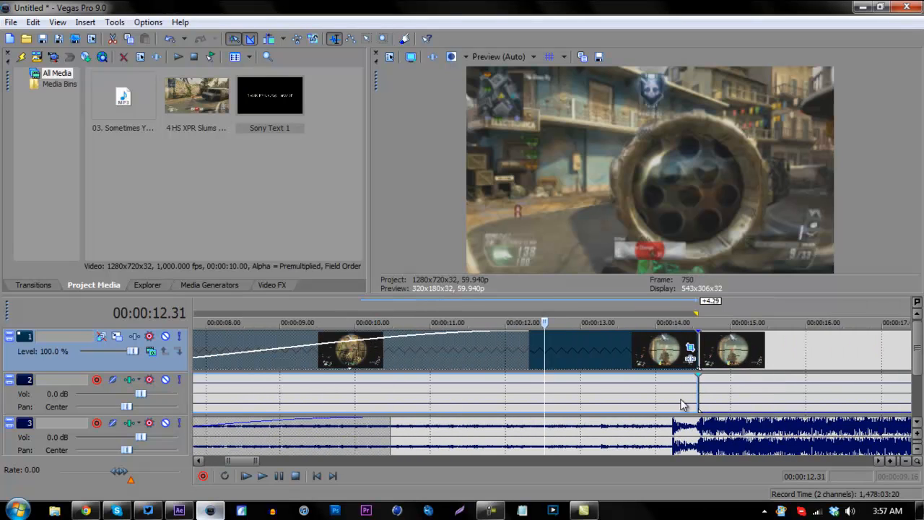
click(668, 407)
scroll(667, 403, up, 3)
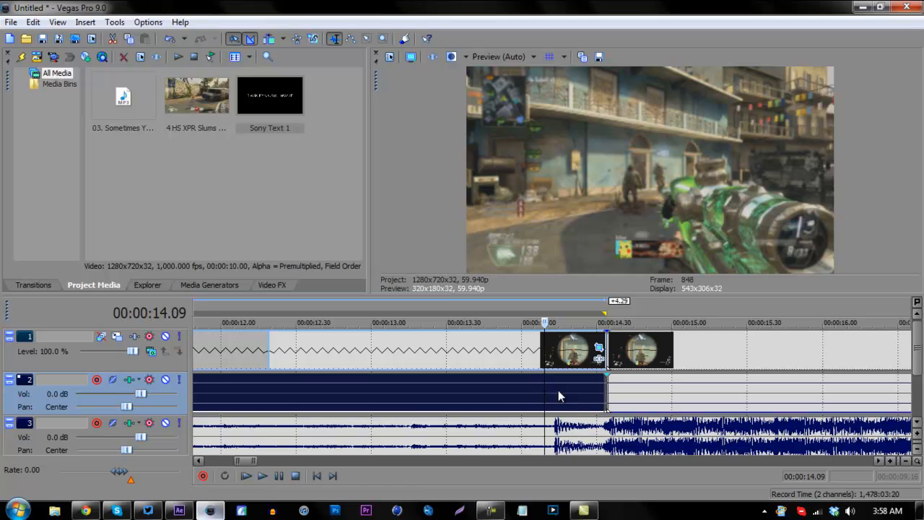
scroll(546, 382, up, 1)
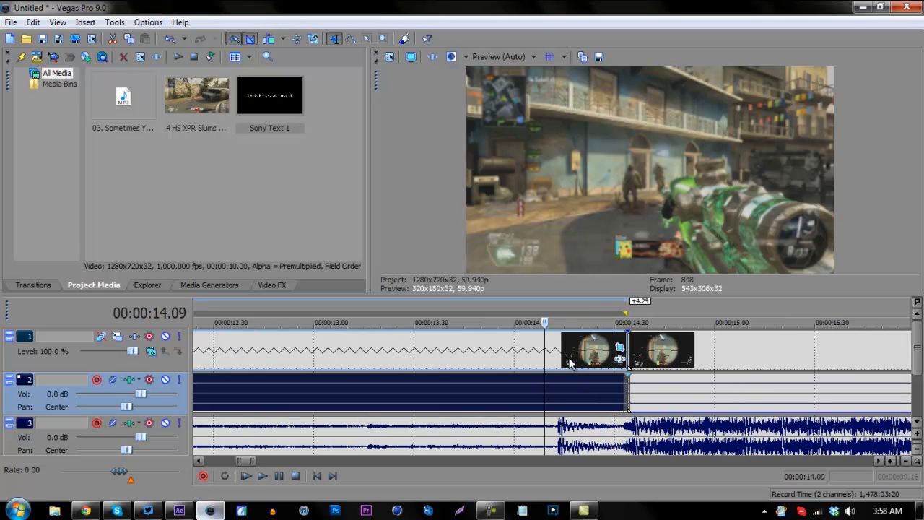
click(559, 355)
scroll(560, 358, up, 2)
scroll(561, 361, up, 1)
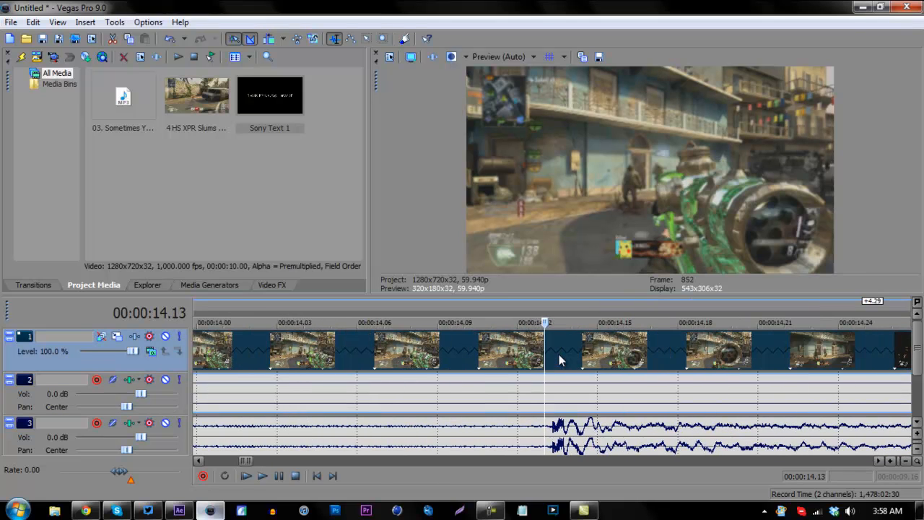
scroll(561, 360, down, 3)
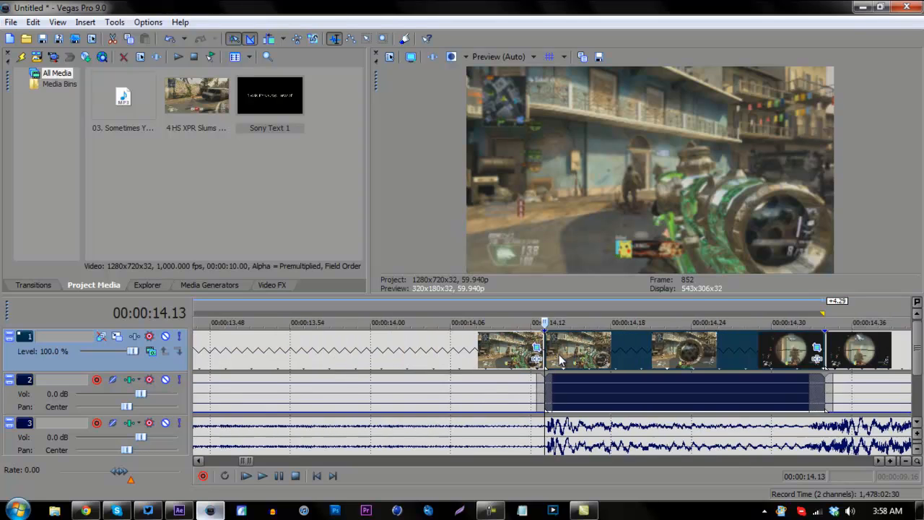
Open Event Pan/Crop for the short clip from 00:00:14.13 to 00:00:14.34 and restore the full 1,280 x 720 frame at its start
double_click(555, 356)
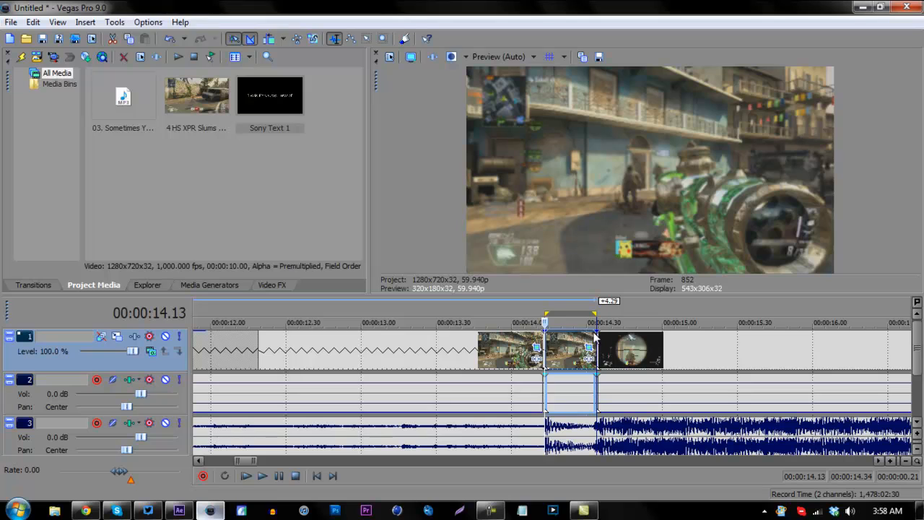
click(589, 352)
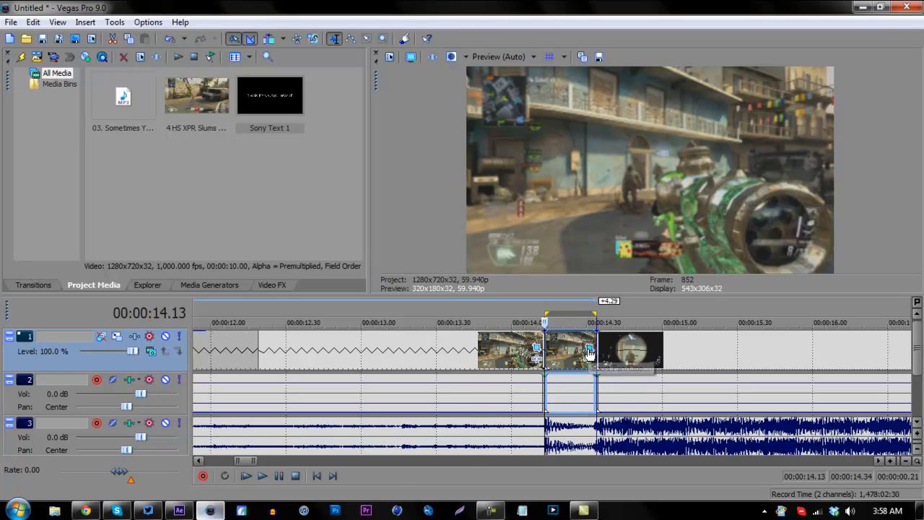
drag(160, 146, 212, 141)
right_click(182, 295)
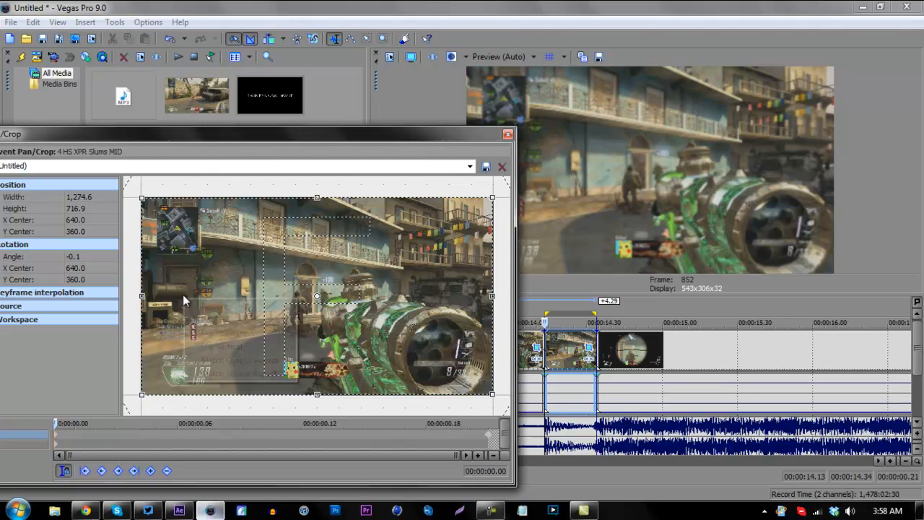
click(207, 307)
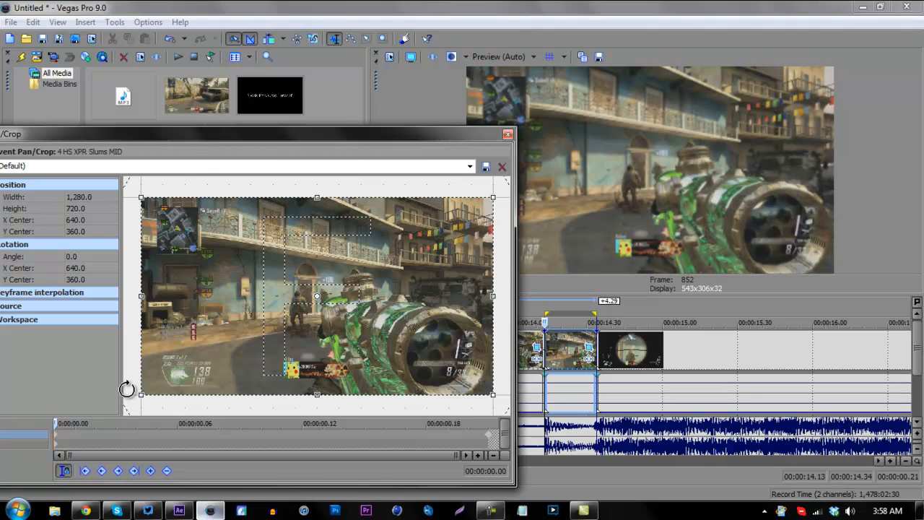
At the short clip's first Position keyframe, shrink the crop frame slightly and evenly around its center, and close Event Pan/Crop
click(58, 442)
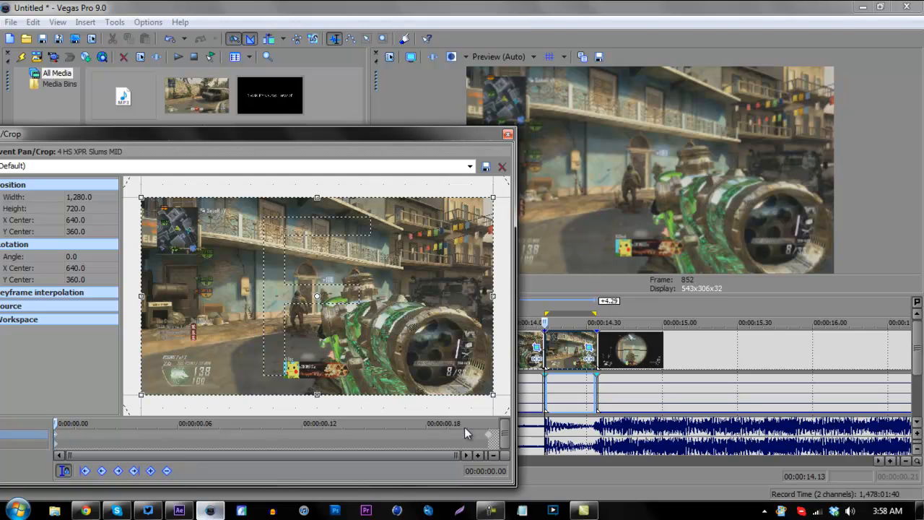
click(489, 441)
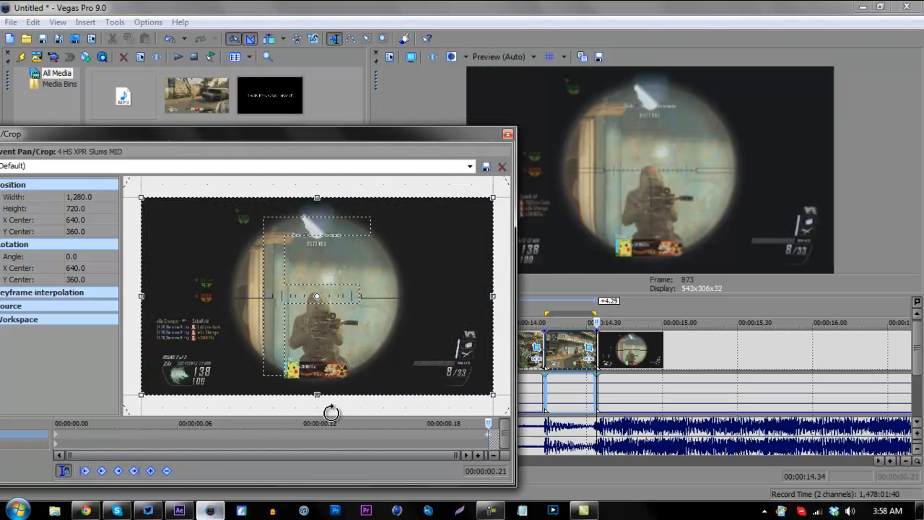
click(57, 435)
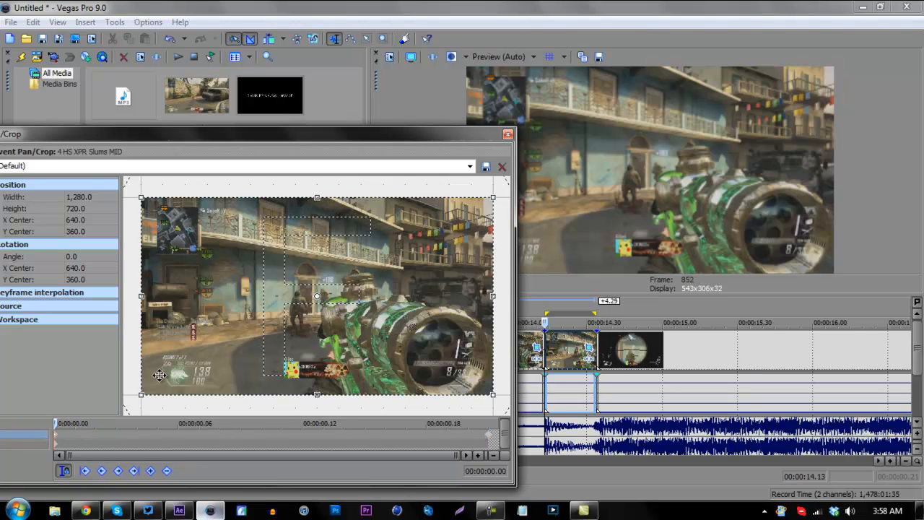
drag(494, 198, 484, 203)
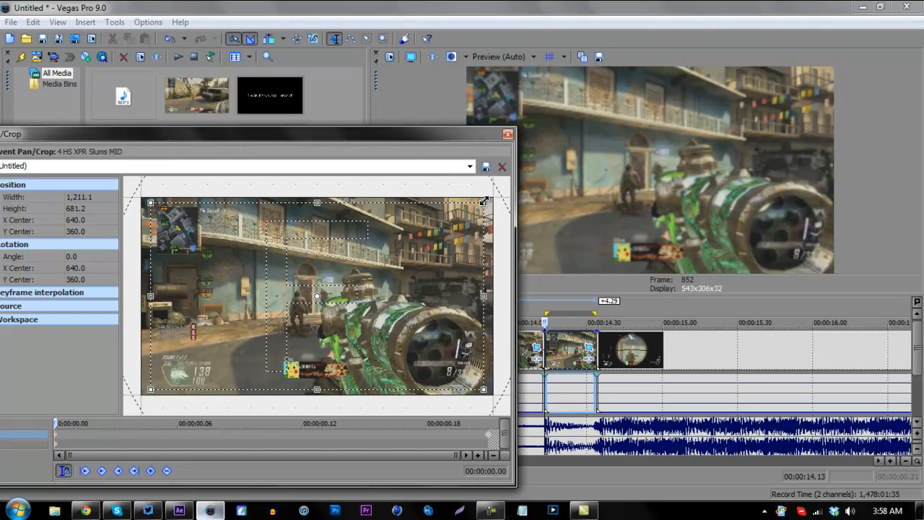
drag(484, 203, 486, 199)
click(507, 132)
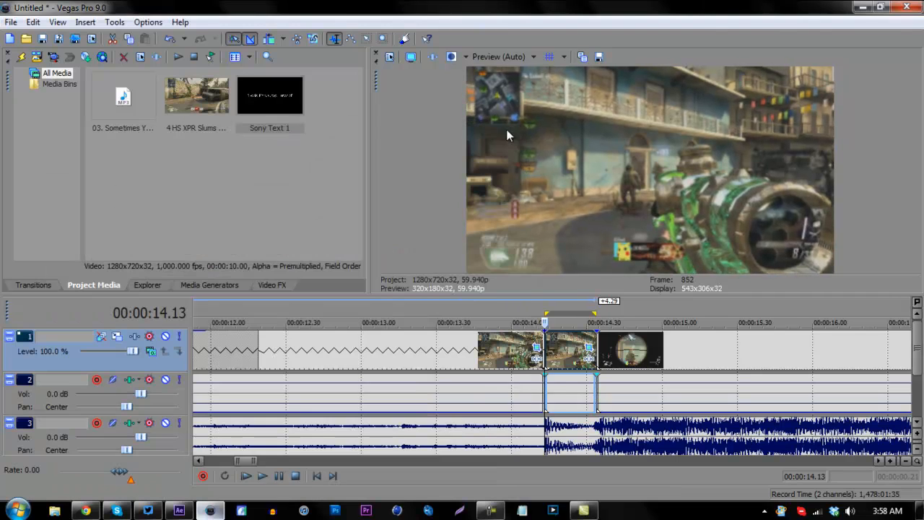
Preview the faded intro, the short zoom and the music drop with a playback region from 00:00:05.18 to 00:00:15.12
click(519, 386)
scroll(517, 387, down, 3)
double_click(504, 359)
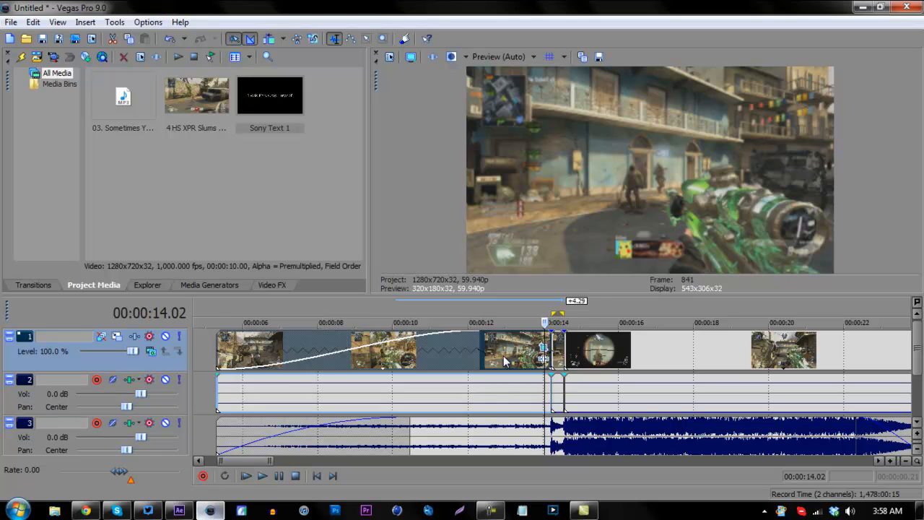
drag(546, 310, 589, 312)
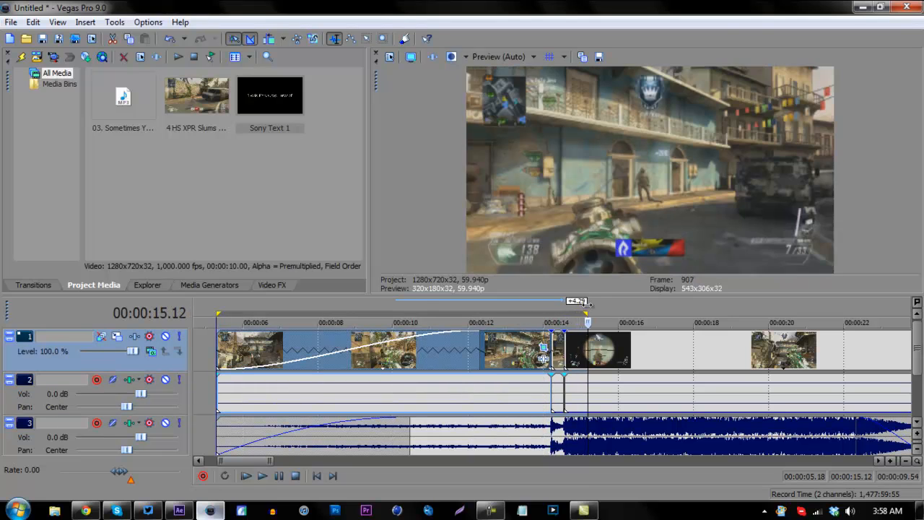
key(space)
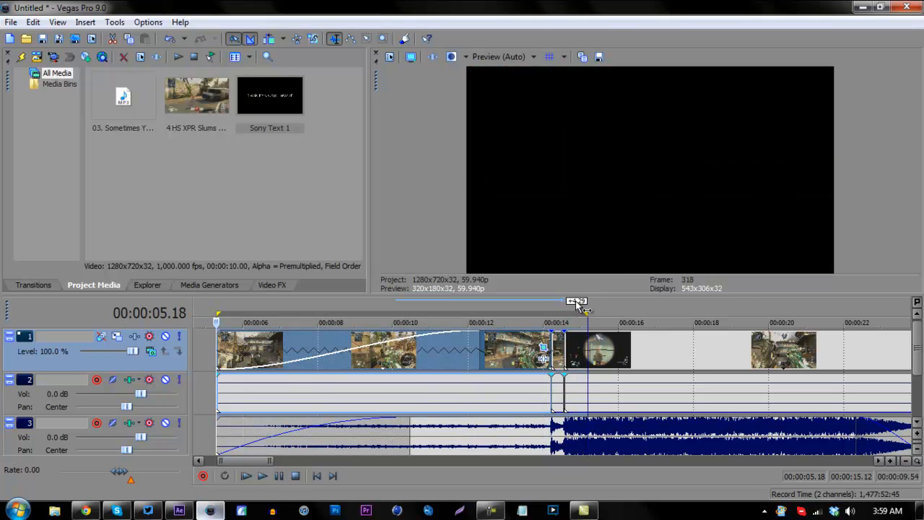
key(space)
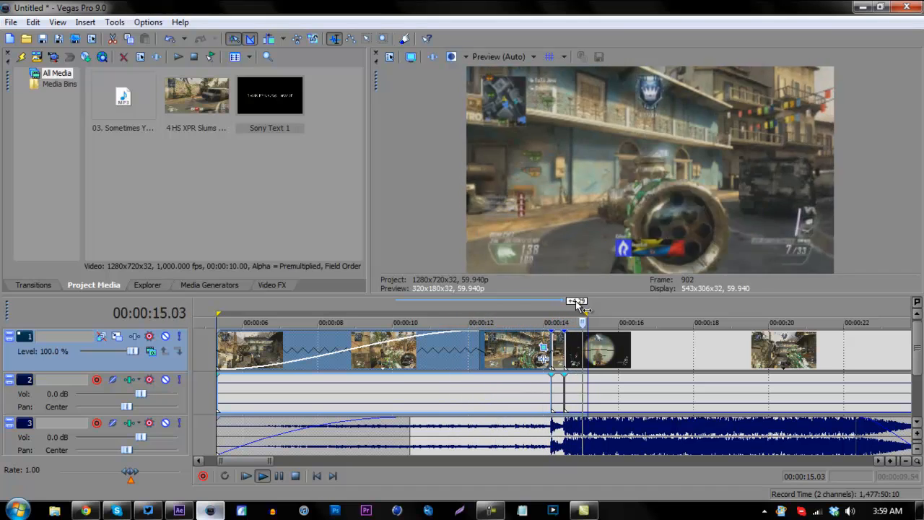
key(space)
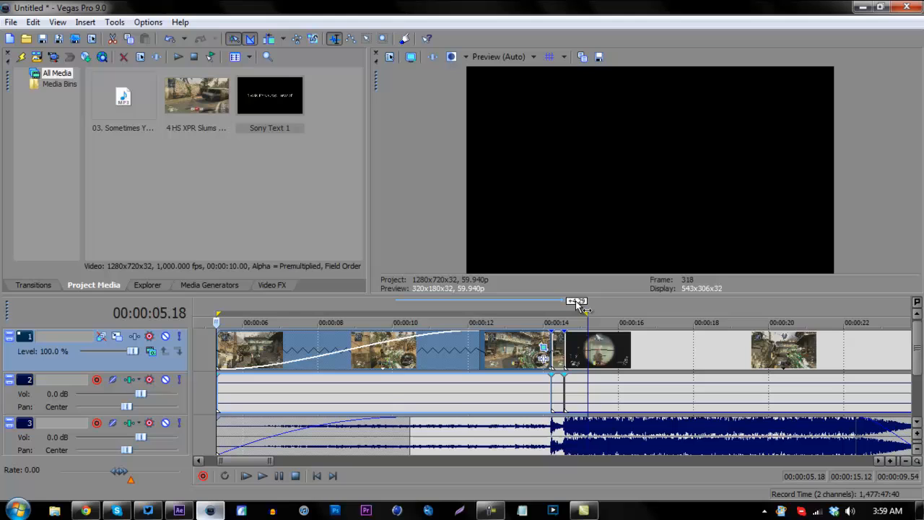
Split the gameplay clip at 00:00:14.50, on the scoped shot just after the music drop
click(596, 353)
scroll(592, 354, up, 3)
scroll(548, 354, up, 2)
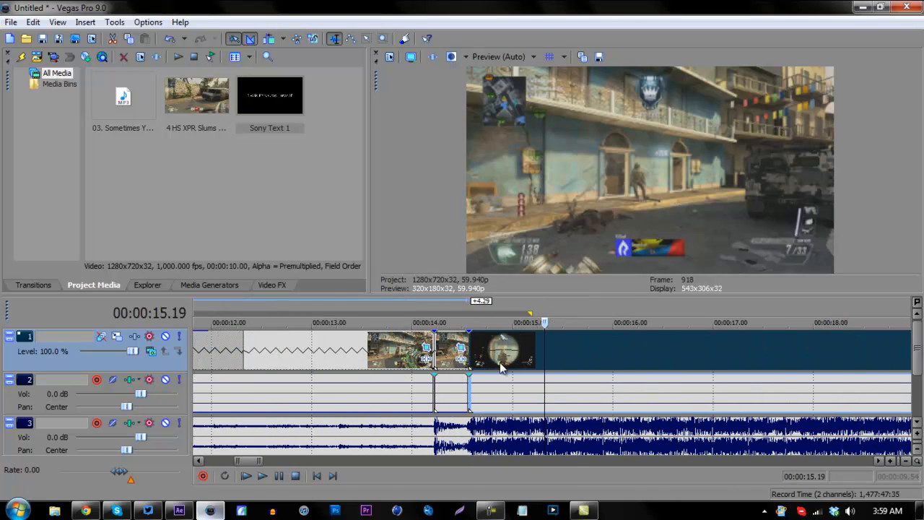
click(497, 352)
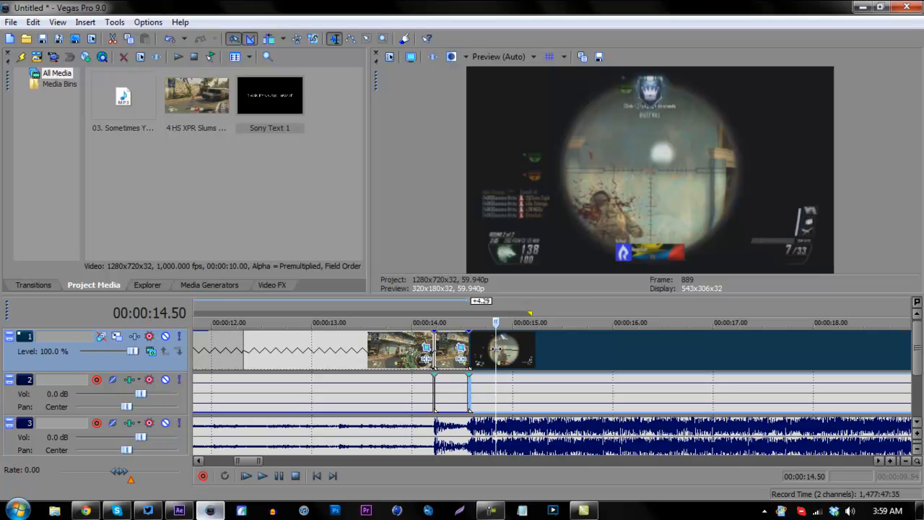
click(497, 350)
Slow down the clip after 00:00:14.50 by stretching its end to about 00:01:00
scroll(506, 349, down, 5)
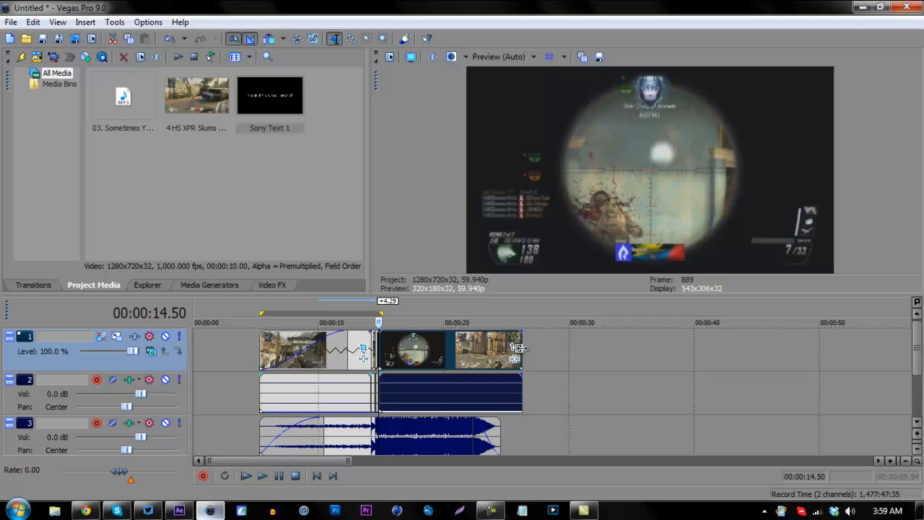
drag(519, 349, 851, 369)
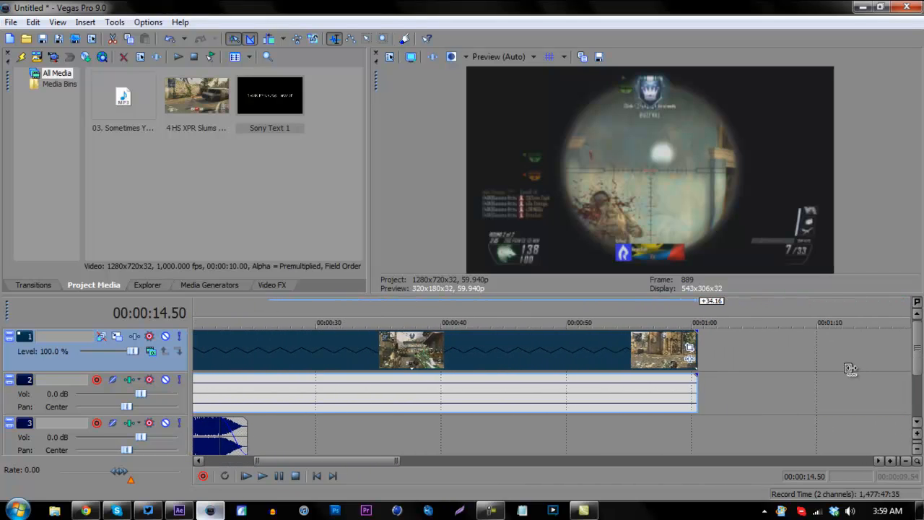
scroll(466, 380, up, 8)
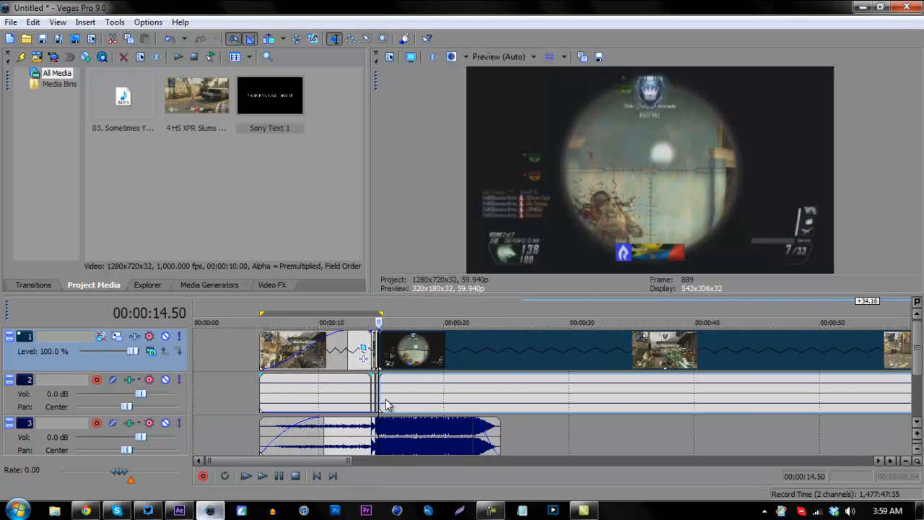
Split the stretched slow-motion clip at 00:00:19.02 and delete everything after the cut
scroll(396, 409, up, 3)
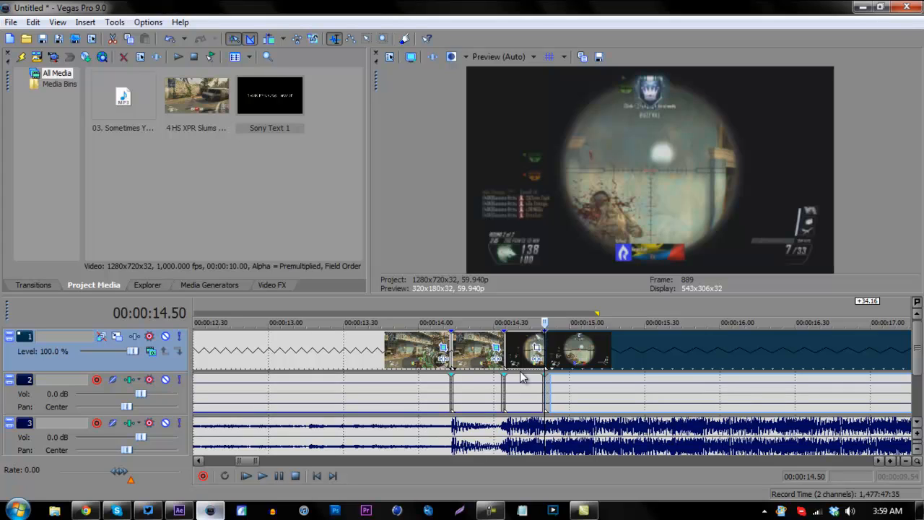
scroll(522, 376, down, 1)
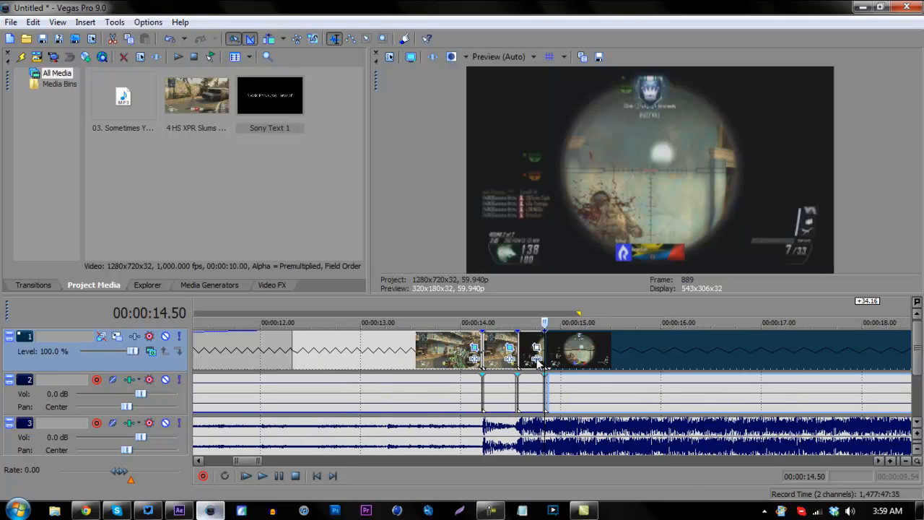
scroll(538, 361, down, 4)
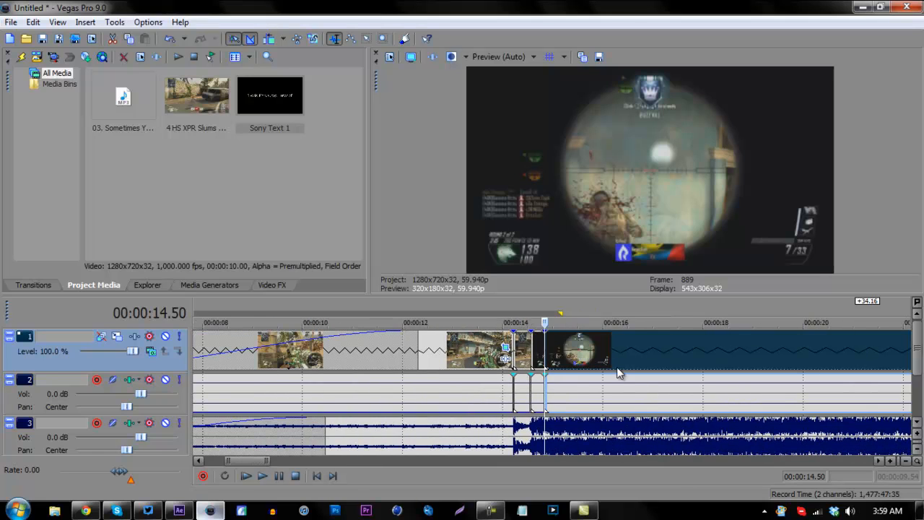
click(650, 339)
key(s)
click(702, 346)
key(Delete)
click(593, 351)
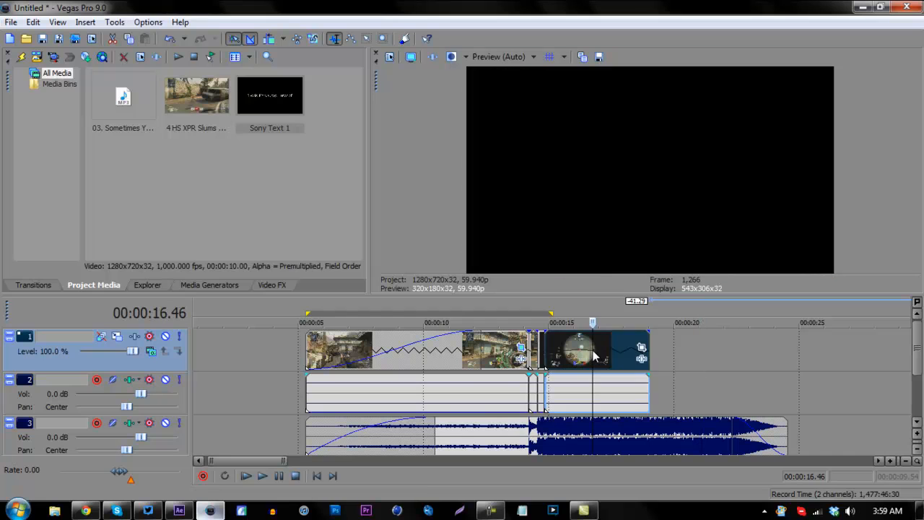
Step frame by frame through the short scoped-shot clip from 00:00:14.34 to 00:00:14.48
scroll(593, 354, up, 4)
click(334, 402)
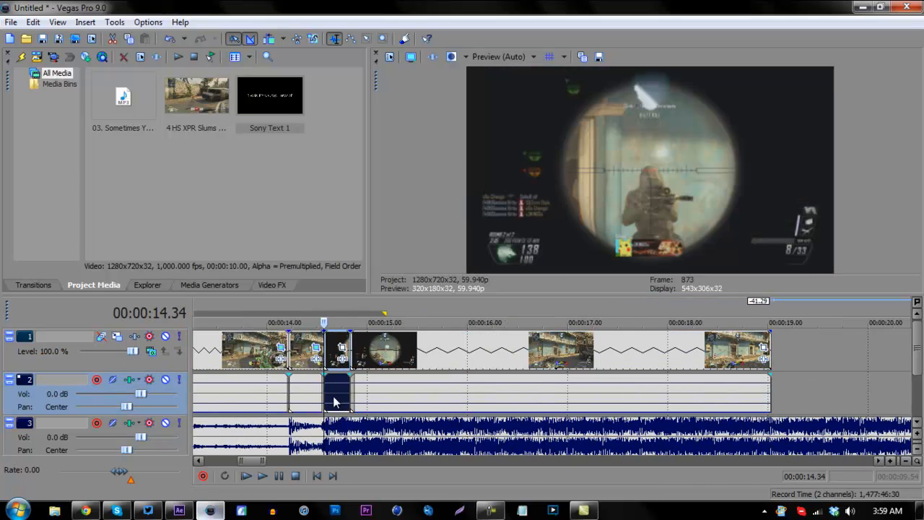
click(342, 397)
key(Right)
key(Right)
key(Right)
key(Right)
key(Right)
key(Right)
key(Right)
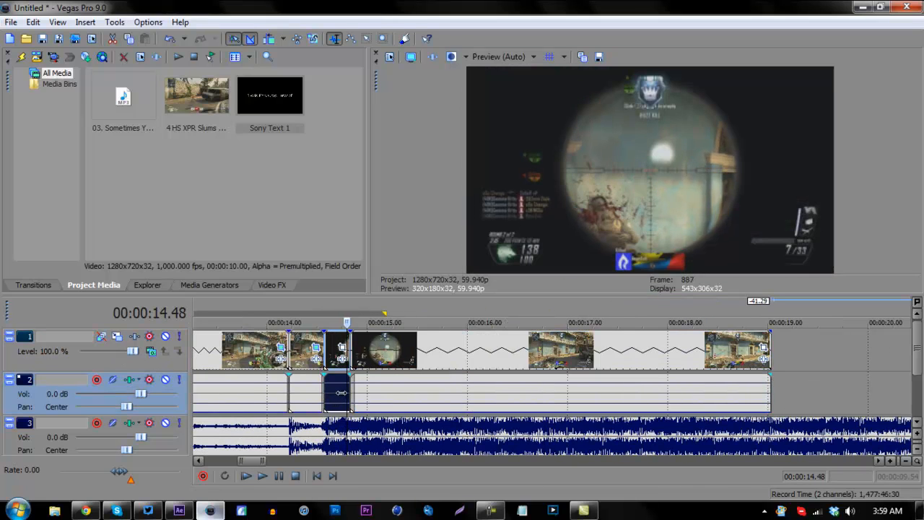
Set the preview quality to Best (Full) and inspect several frames of the slowed clip after 00:00:14.50
click(507, 62)
mouse_move(541, 117)
click(580, 121)
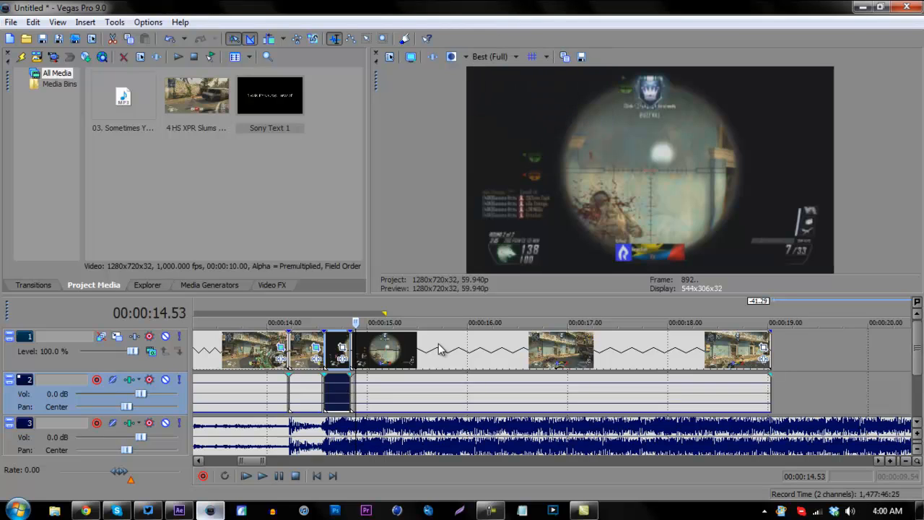
click(445, 344)
click(470, 345)
click(496, 345)
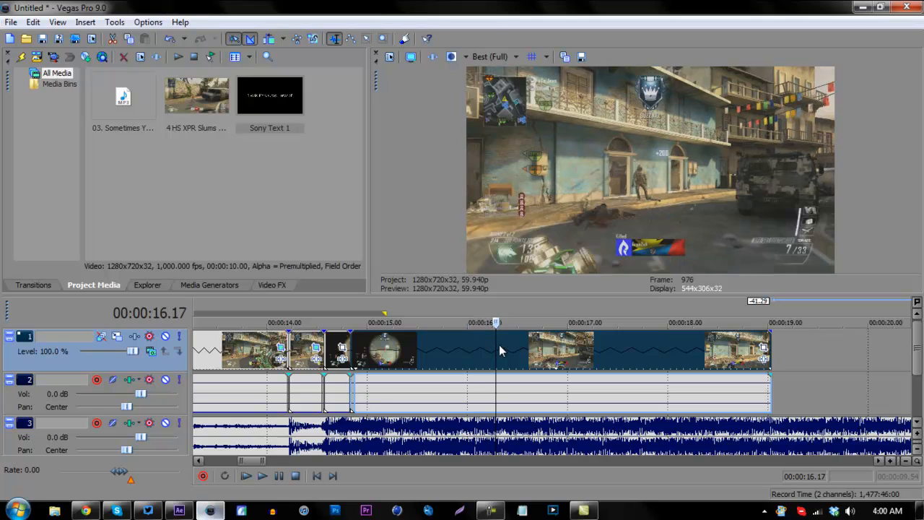
click(524, 346)
Open Event Pan/Crop for the clip from 00:00:14.50 to 00:00:19.02 and shrink its starting crop frame to 1,206.2 x 678.5 around the center
double_click(414, 350)
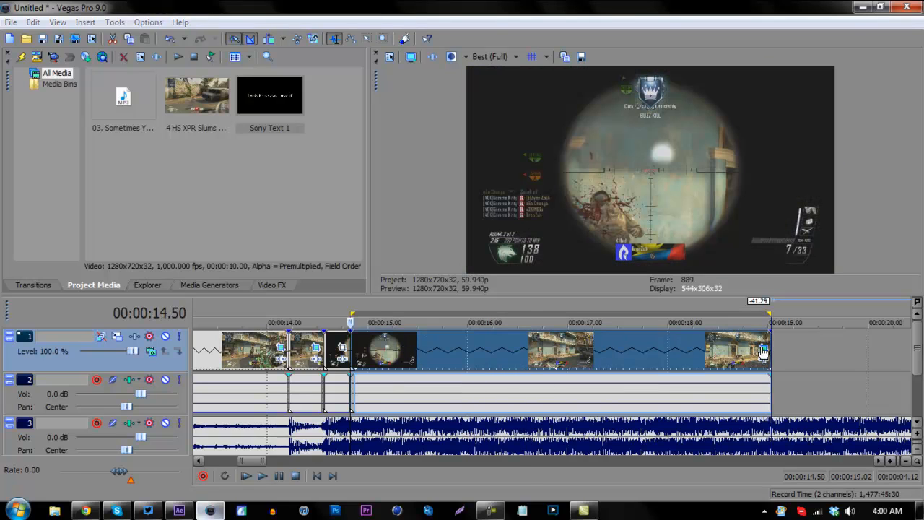
click(763, 348)
drag(493, 197, 482, 203)
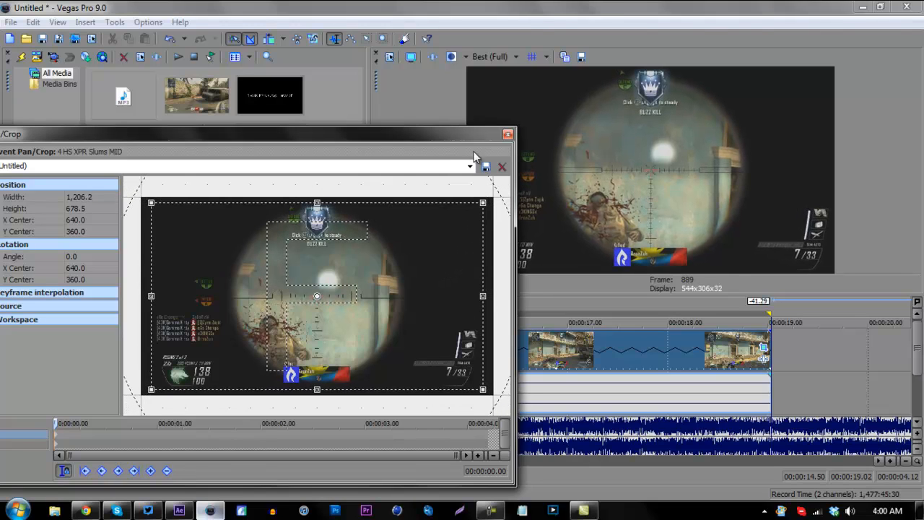
At the end of the slowed clip's Position timeline, enlarge the crop frame evenly toward the full picture, and close Event Pan/Crop
mouse_move(464, 130)
mouse_down()
mouse_move(389, 130)
mouse_move(461, 125)
mouse_up()
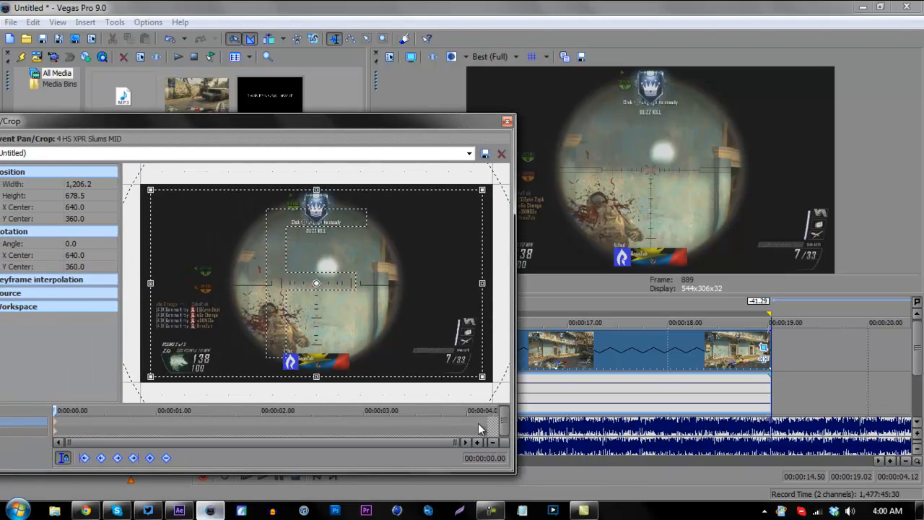
drag(478, 423, 510, 418)
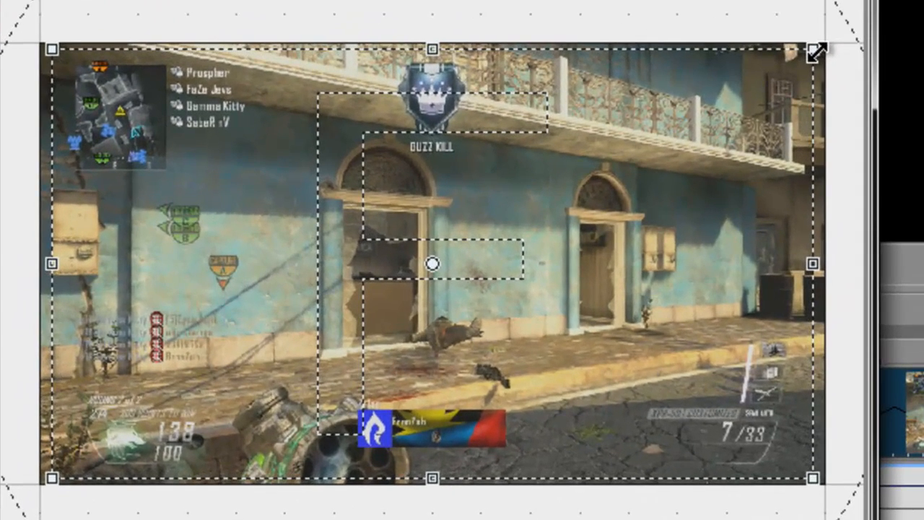
drag(818, 52, 819, 51)
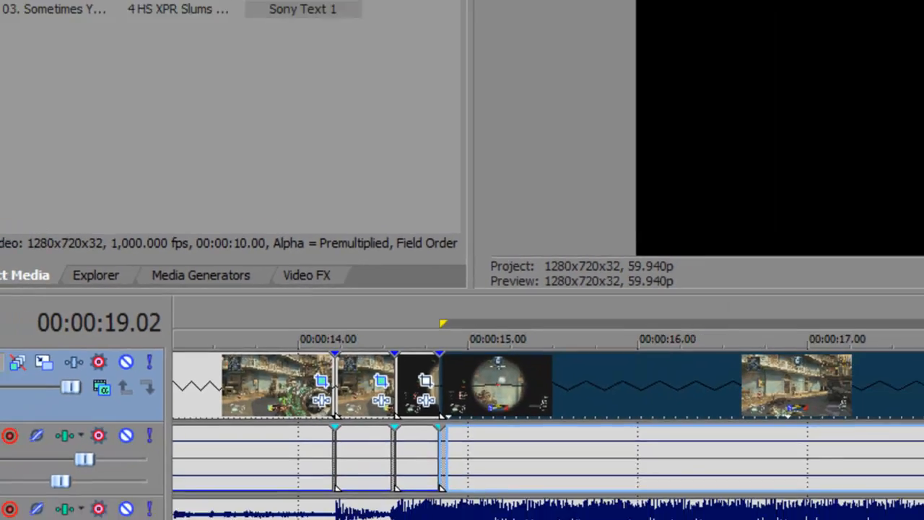
Set the preview quality to Preview (Auto) and place the cursor on the short scoped-shot clip at 00:00:14.42
click(498, 56)
mouse_move(506, 88)
click(551, 87)
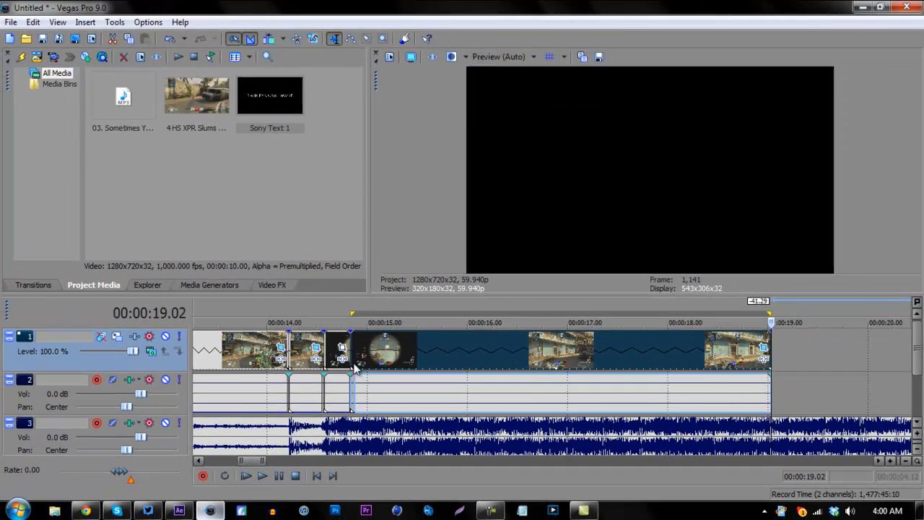
click(338, 401)
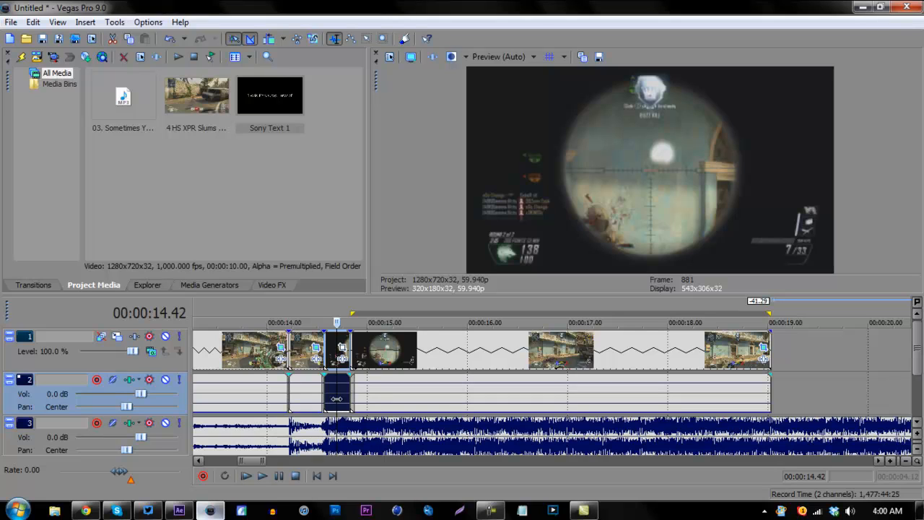
Extend the playback region to run from 00:00:05.18 to 00:00:19.02 and preview the whole edit against the music
scroll(336, 399, down, 2)
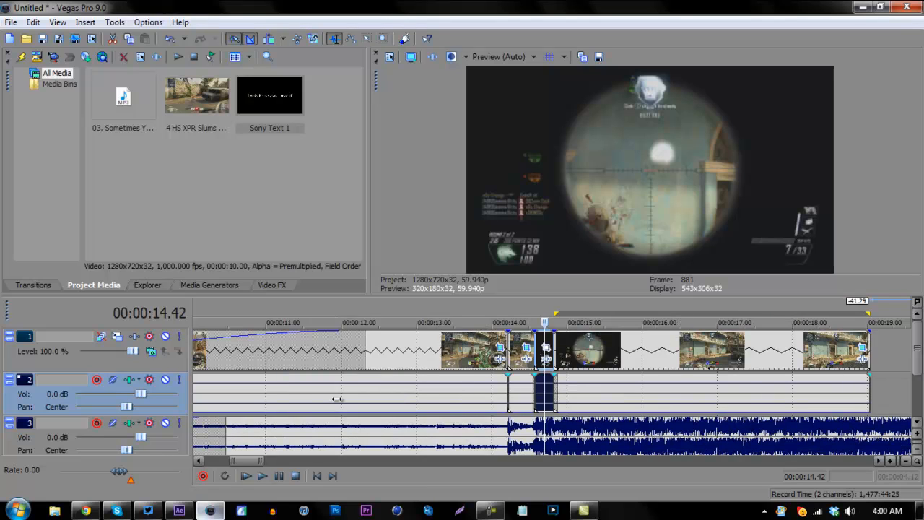
scroll(337, 399, down, 6)
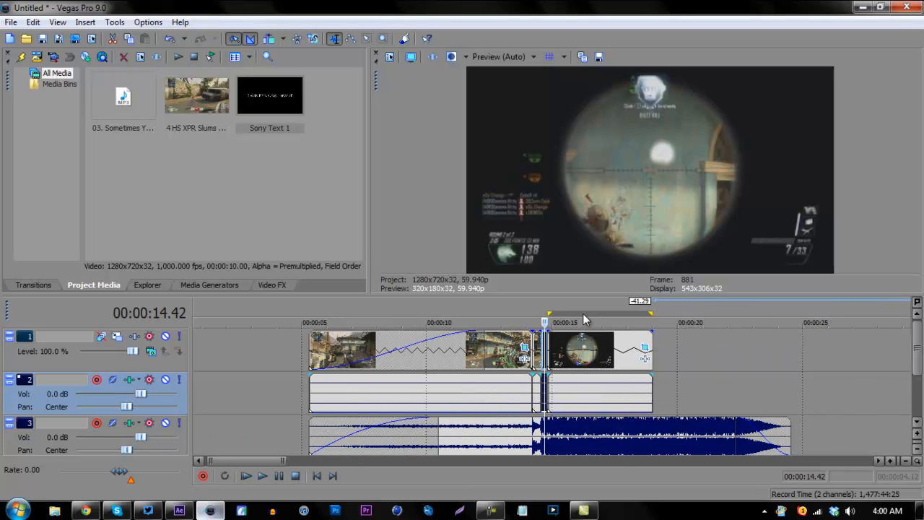
drag(550, 314, 313, 326)
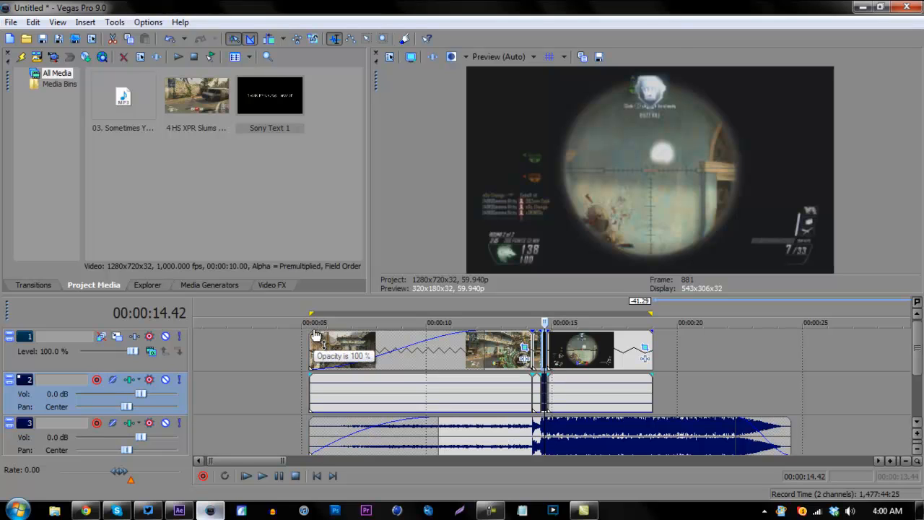
key(space)
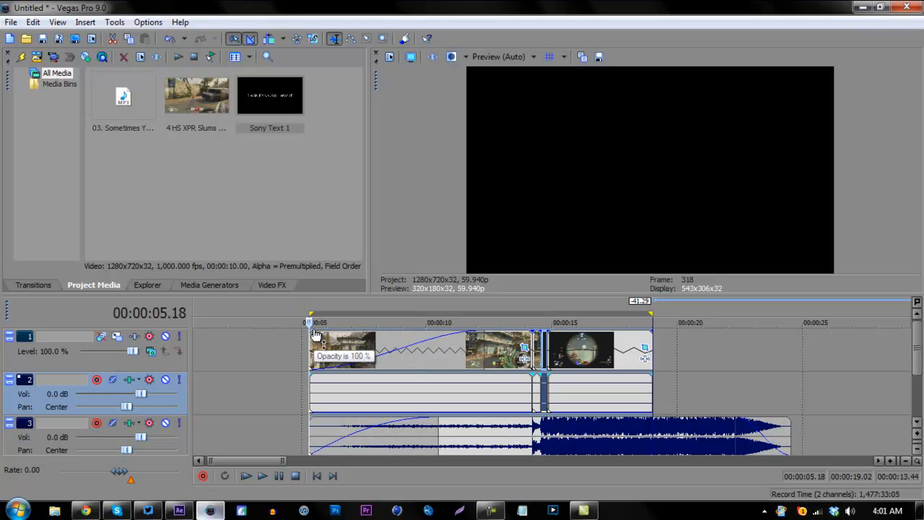
key(space)
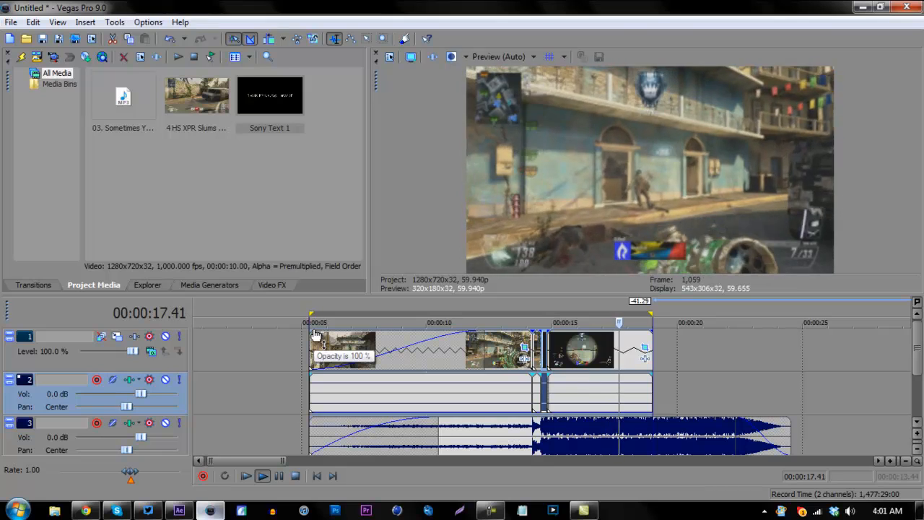
key(space)
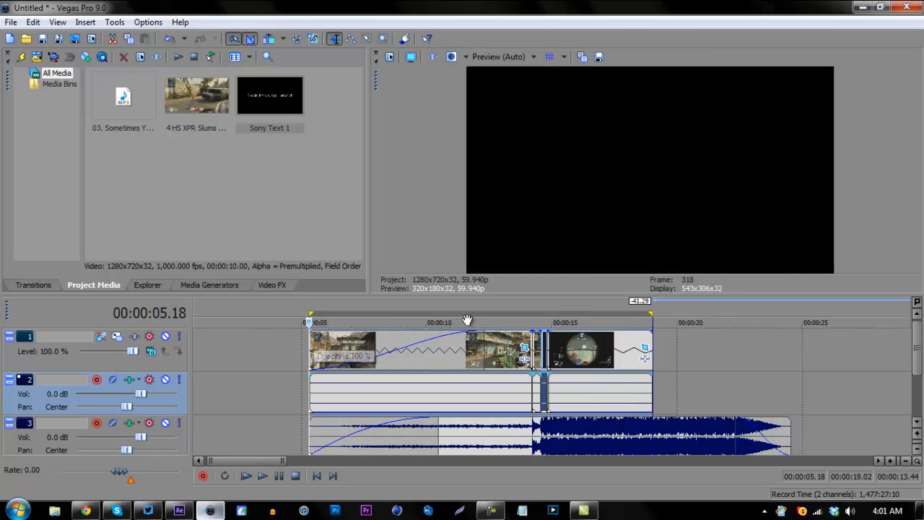
click(565, 362)
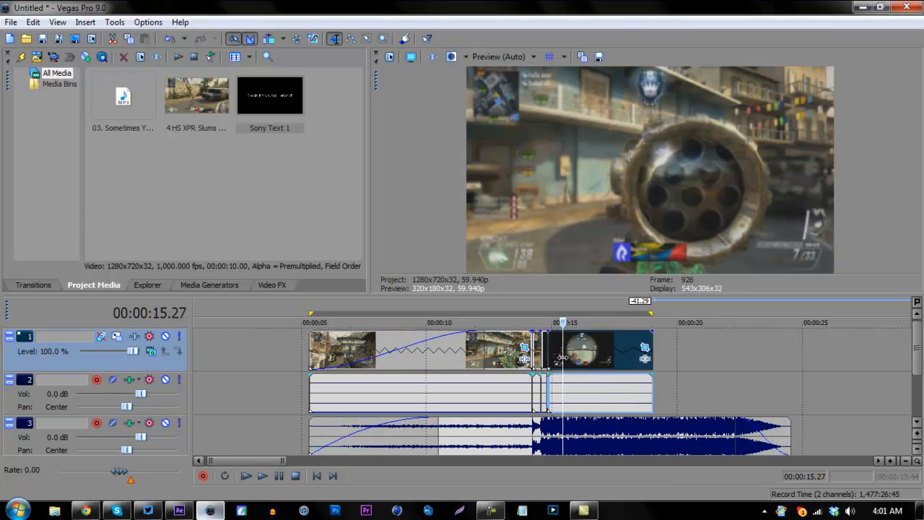